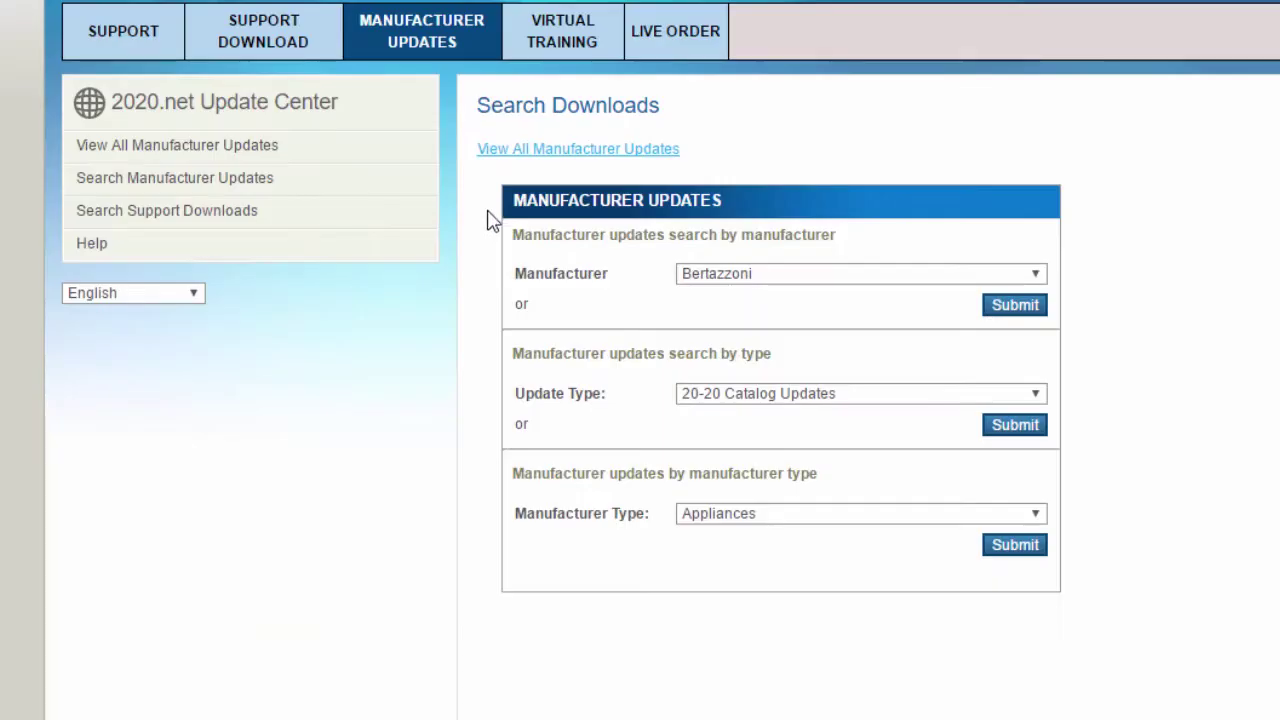
# - Search 2020.net for updates of type 20-20 Generic Catalog
pyautogui.click(1030, 396)
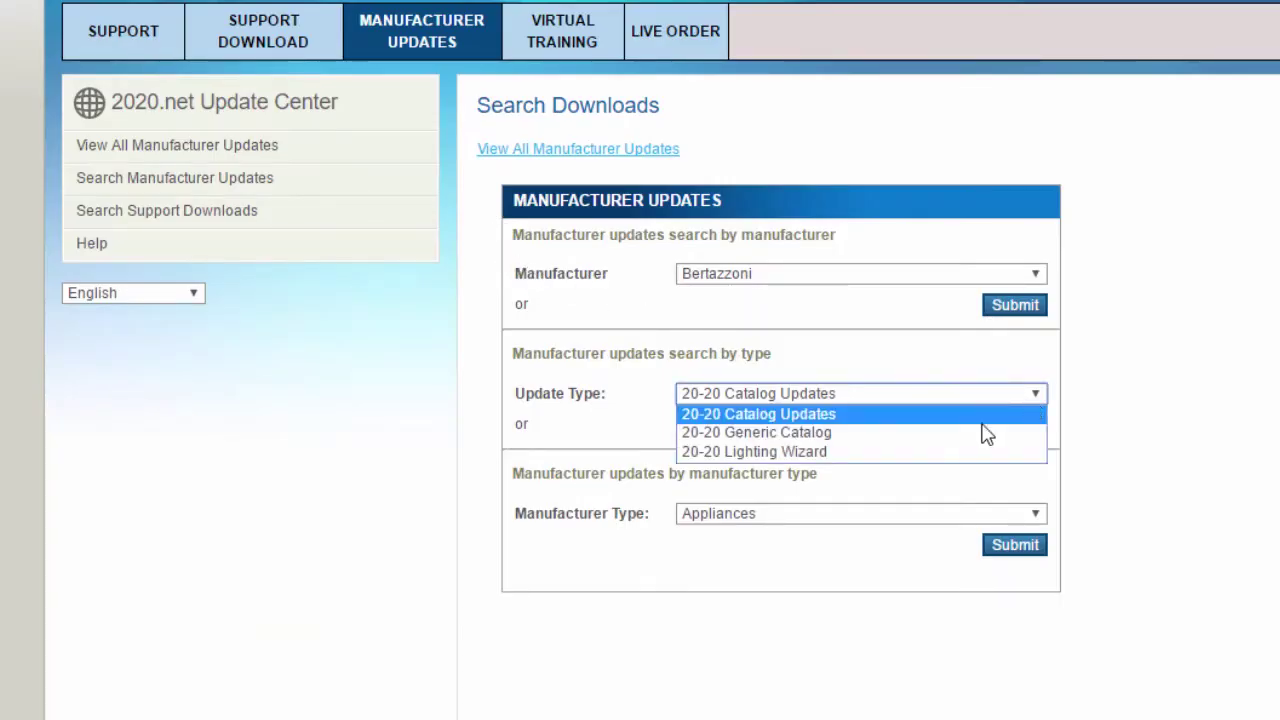
pyautogui.click(980, 432)
pyautogui.click(1008, 436)
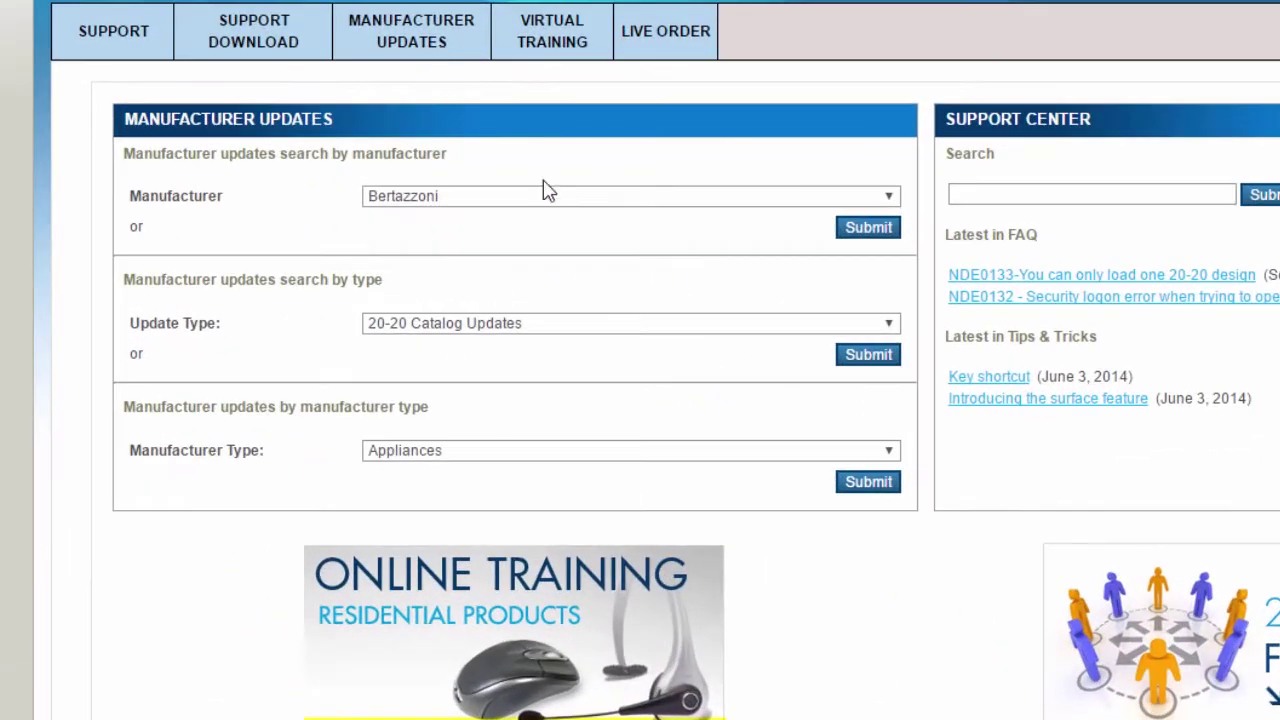
# - Pick Cambria Company LLC in the Manufacturer list of the updates search
pyautogui.click(546, 196)
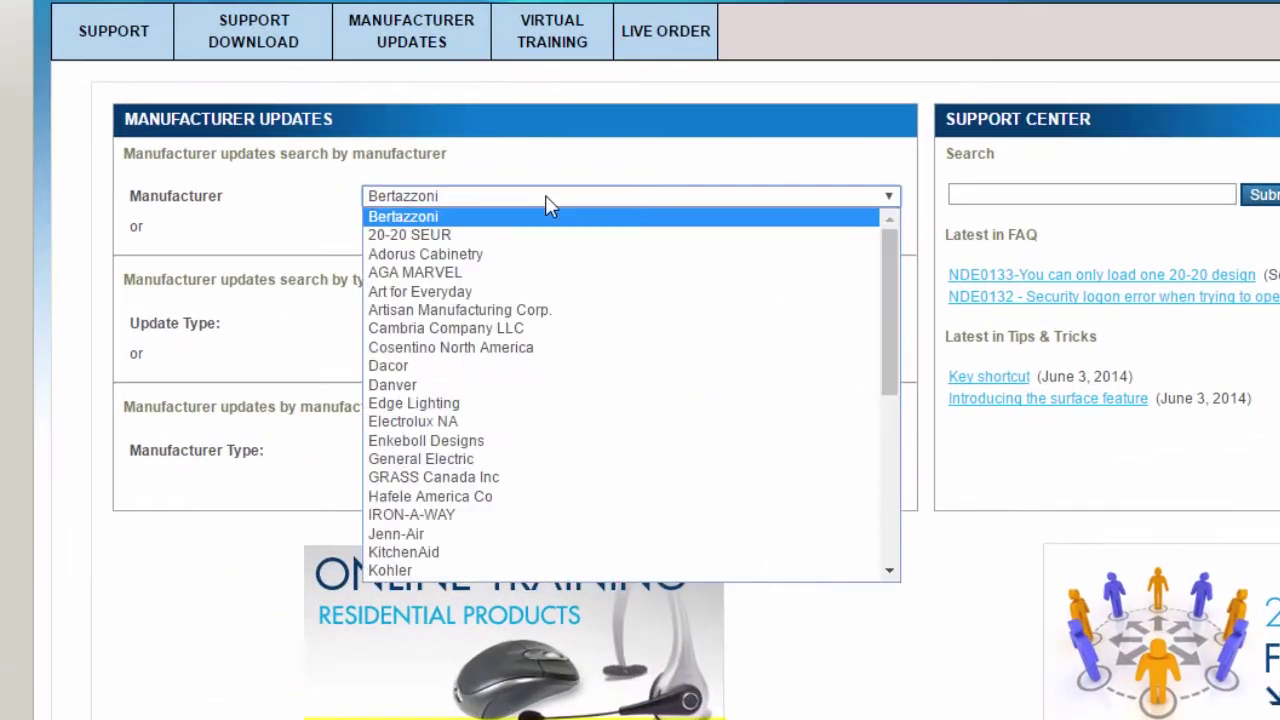
pyautogui.click(470, 327)
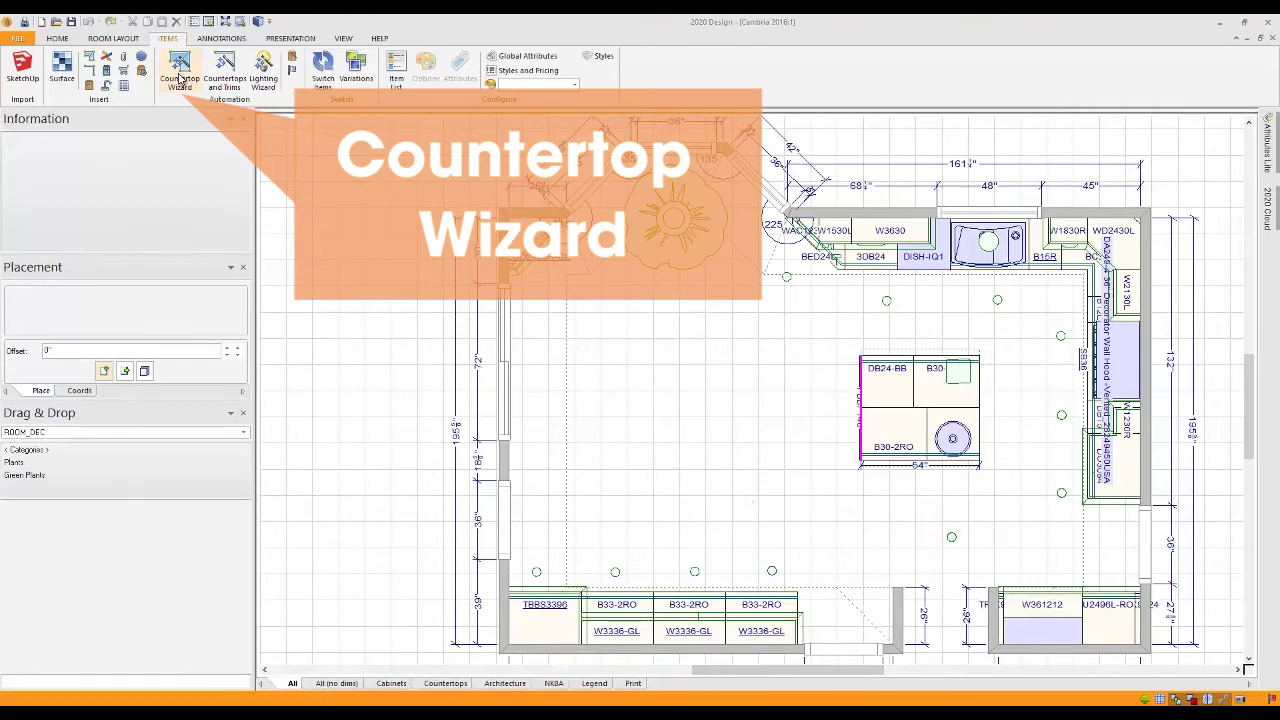
# - Launch the Countertop Wizard from the Items ribbon on the kitchen floor plan
pyautogui.click(181, 79)
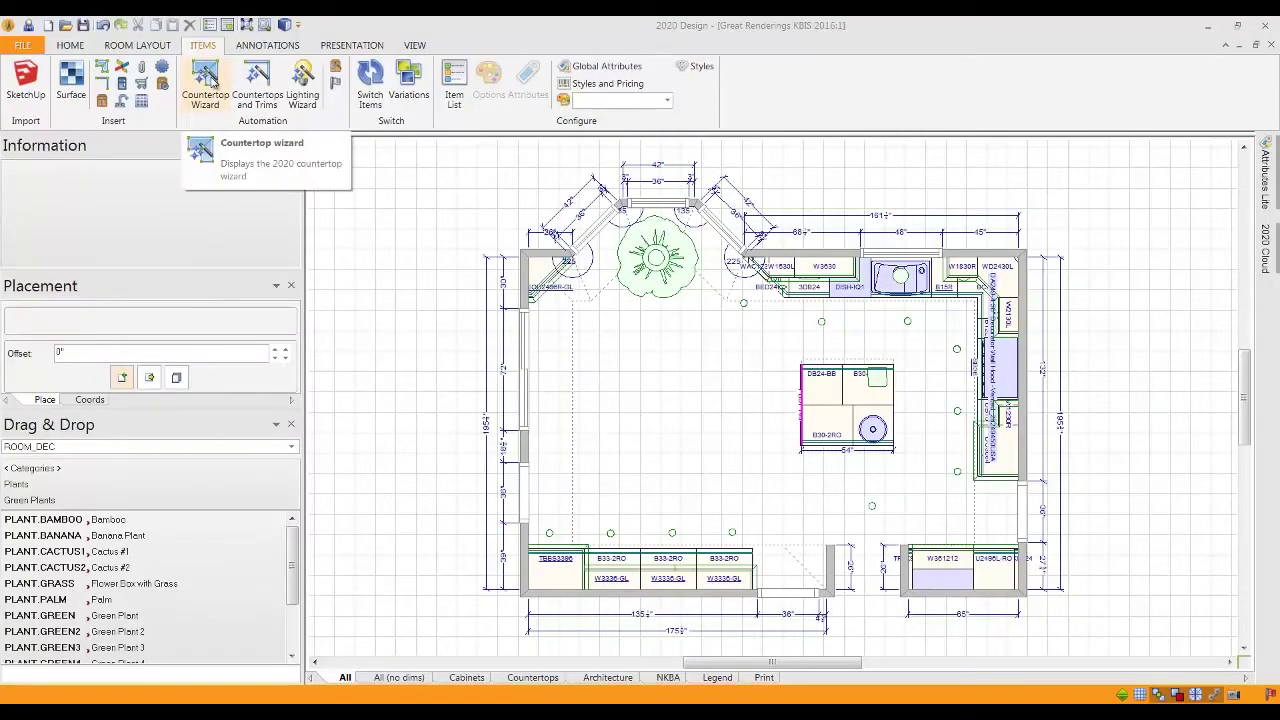
pyautogui.click(212, 80)
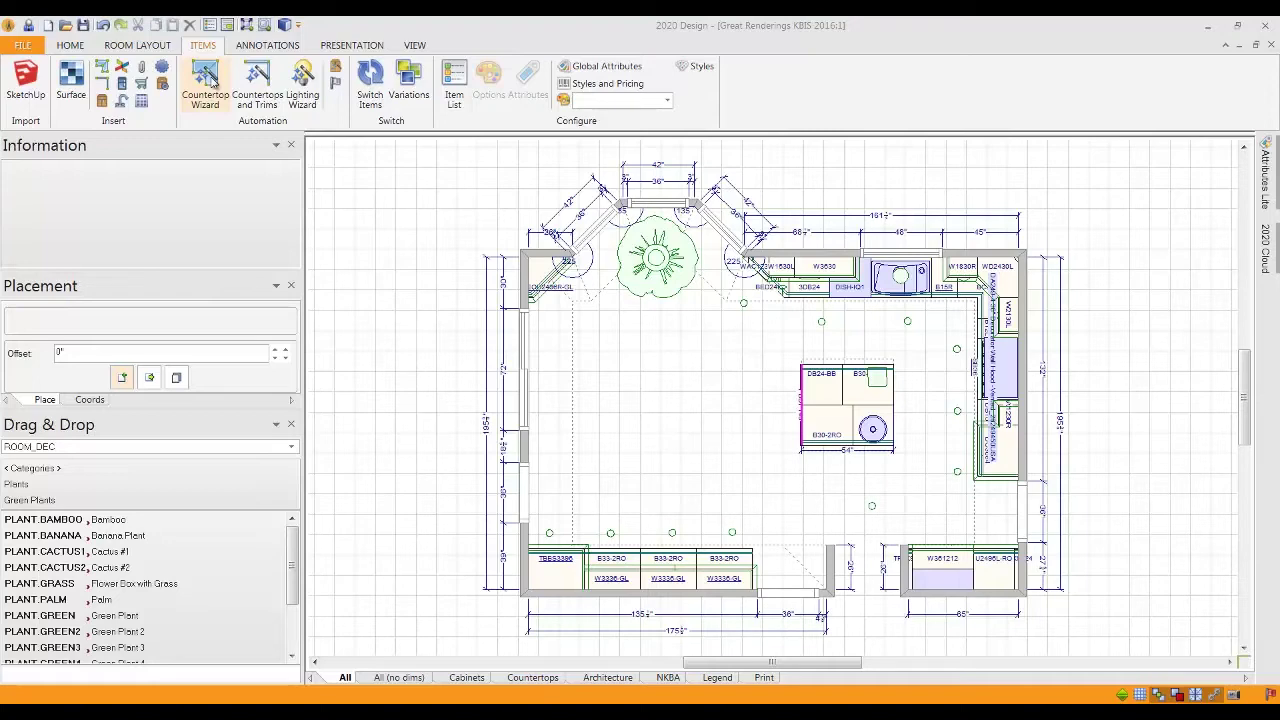
pyautogui.click(211, 80)
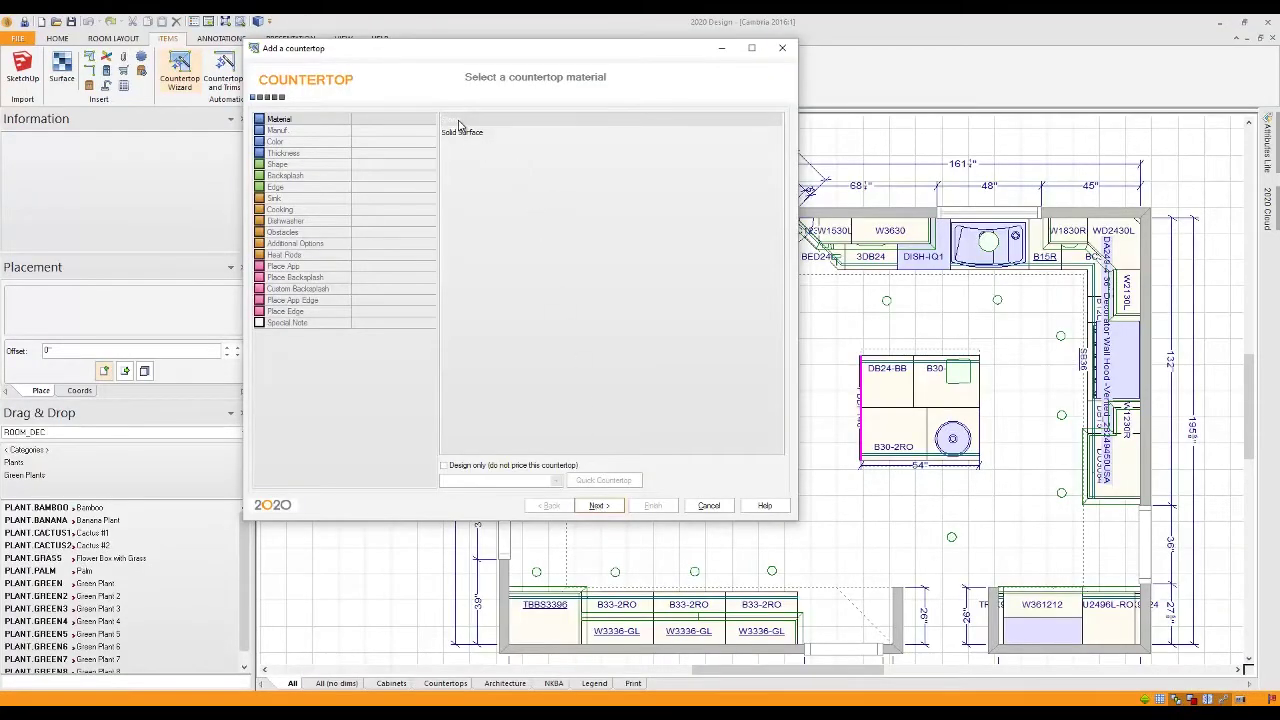
# - Choose Stone material, Cambria Company LLC as manufacturer, and the Berwyn CA-0362 colour
pyautogui.click(597, 505)
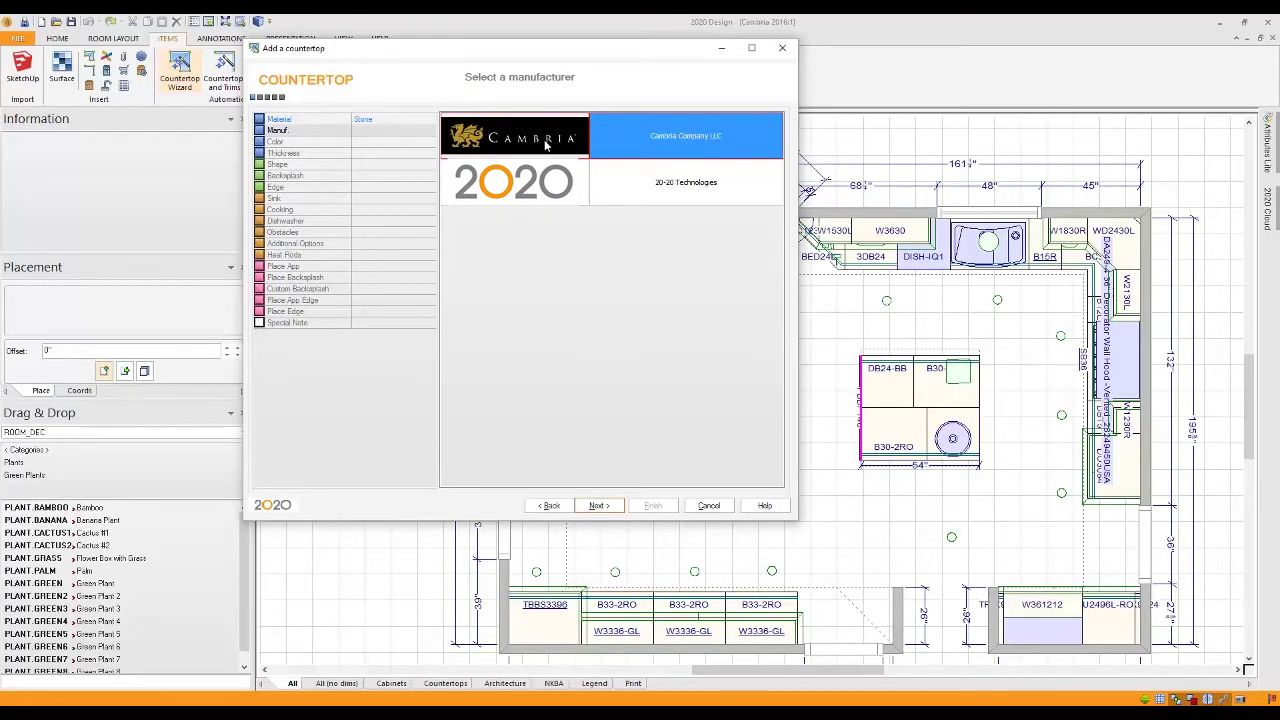
pyautogui.click(604, 505)
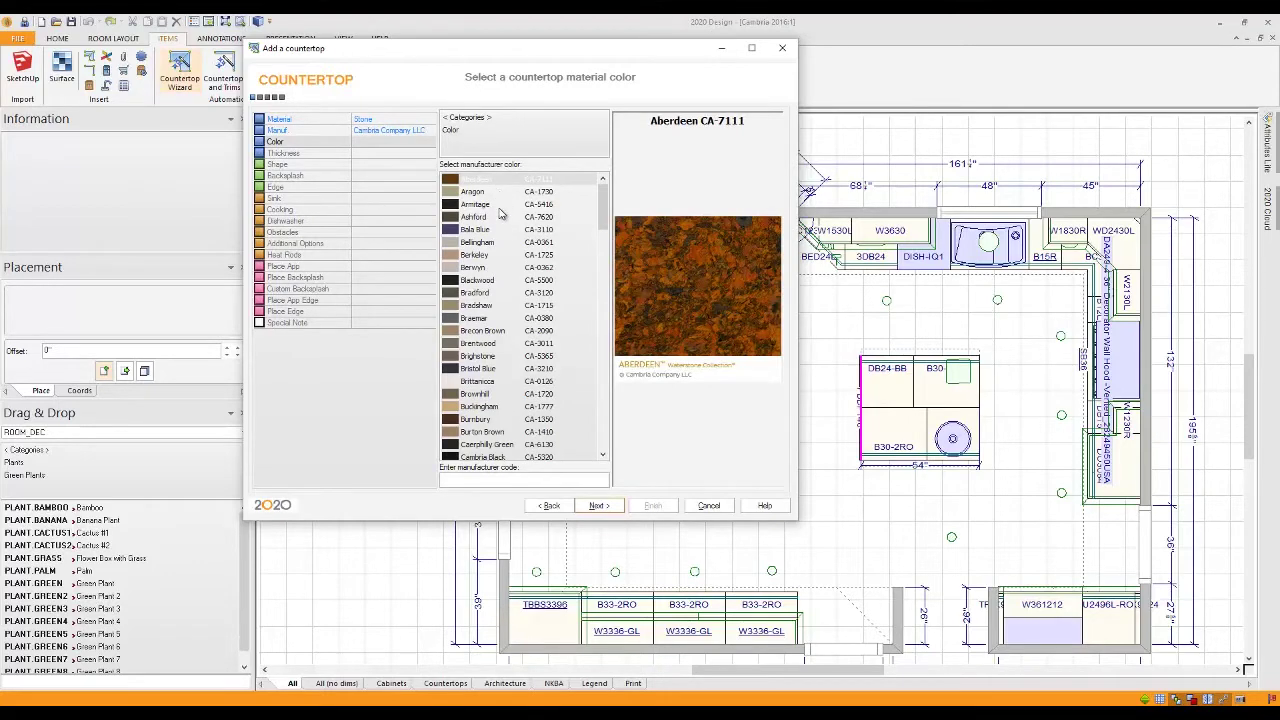
pyautogui.moveTo(604, 225); pyautogui.dragTo(630, 418)
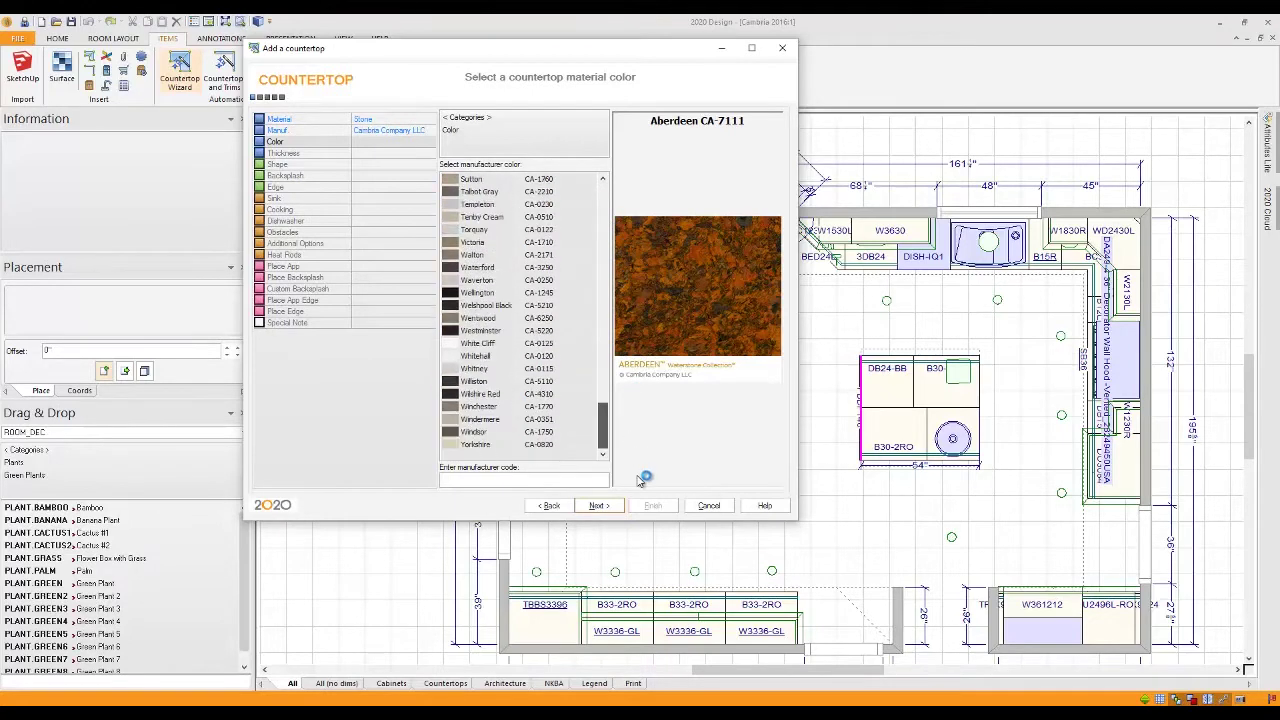
pyautogui.scroll(-6, 494, 443)
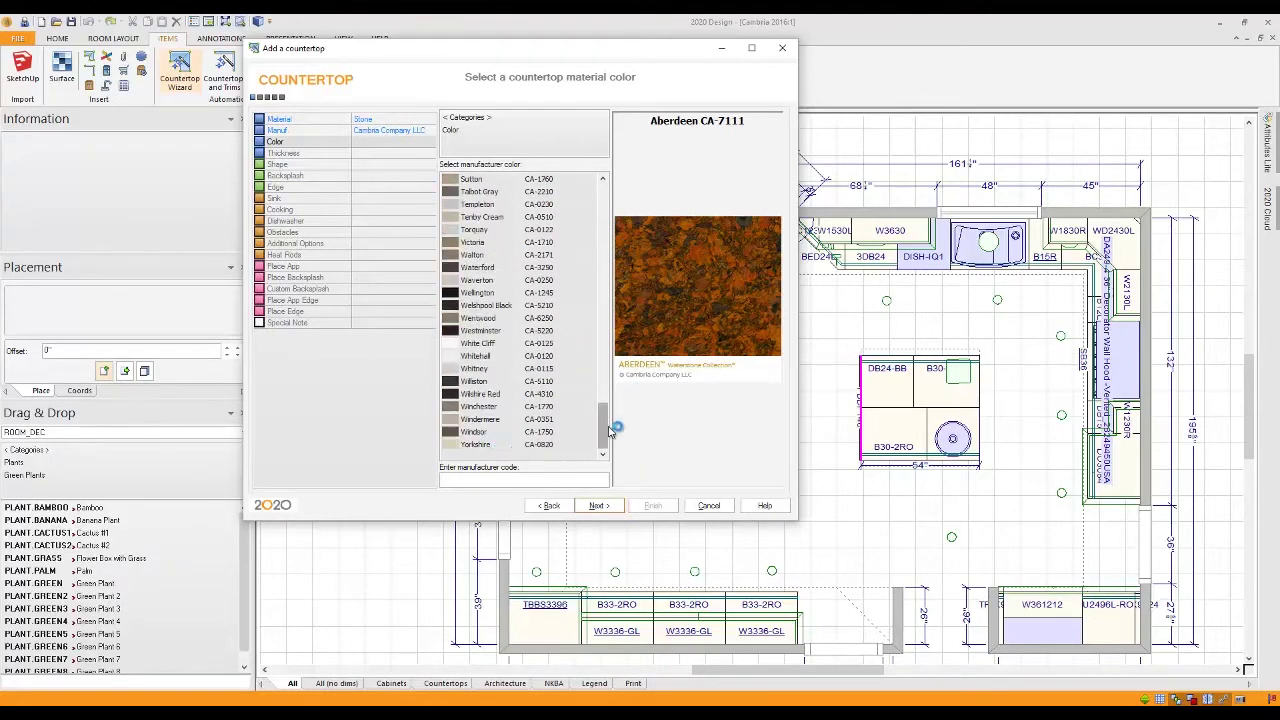
pyautogui.moveTo(606, 420); pyautogui.dragTo(603, 187)
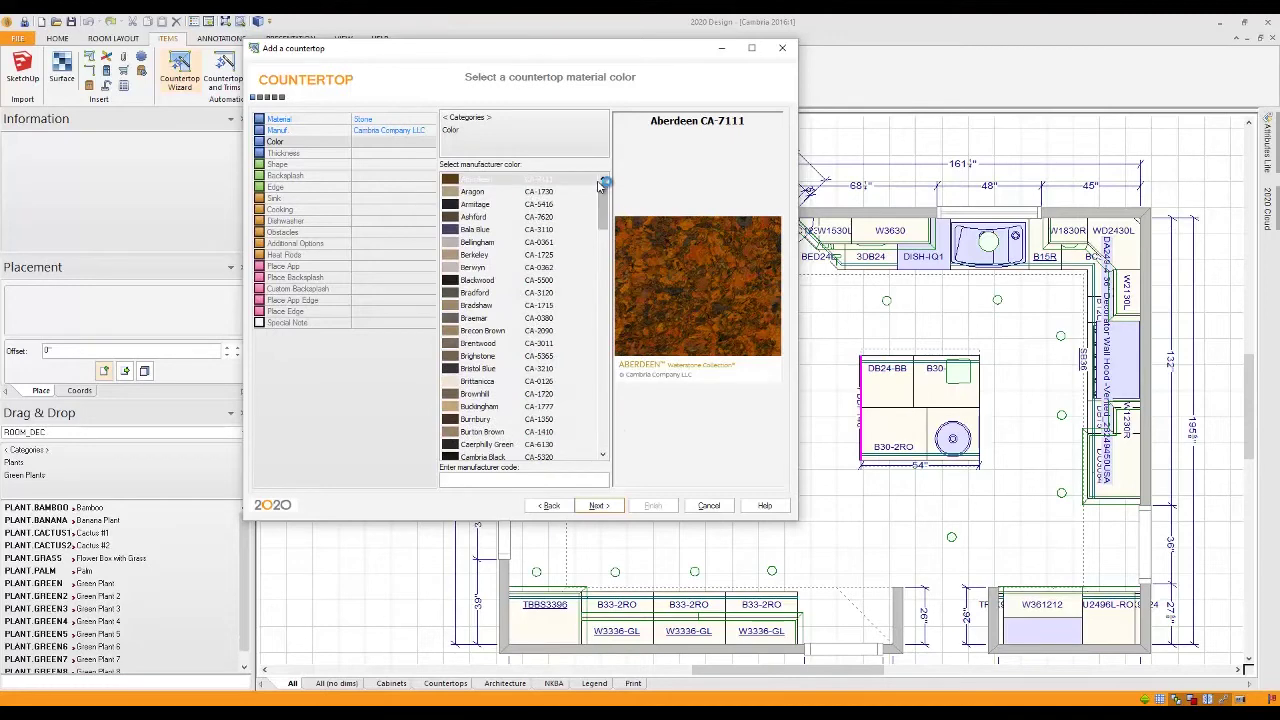
pyautogui.click(474, 270)
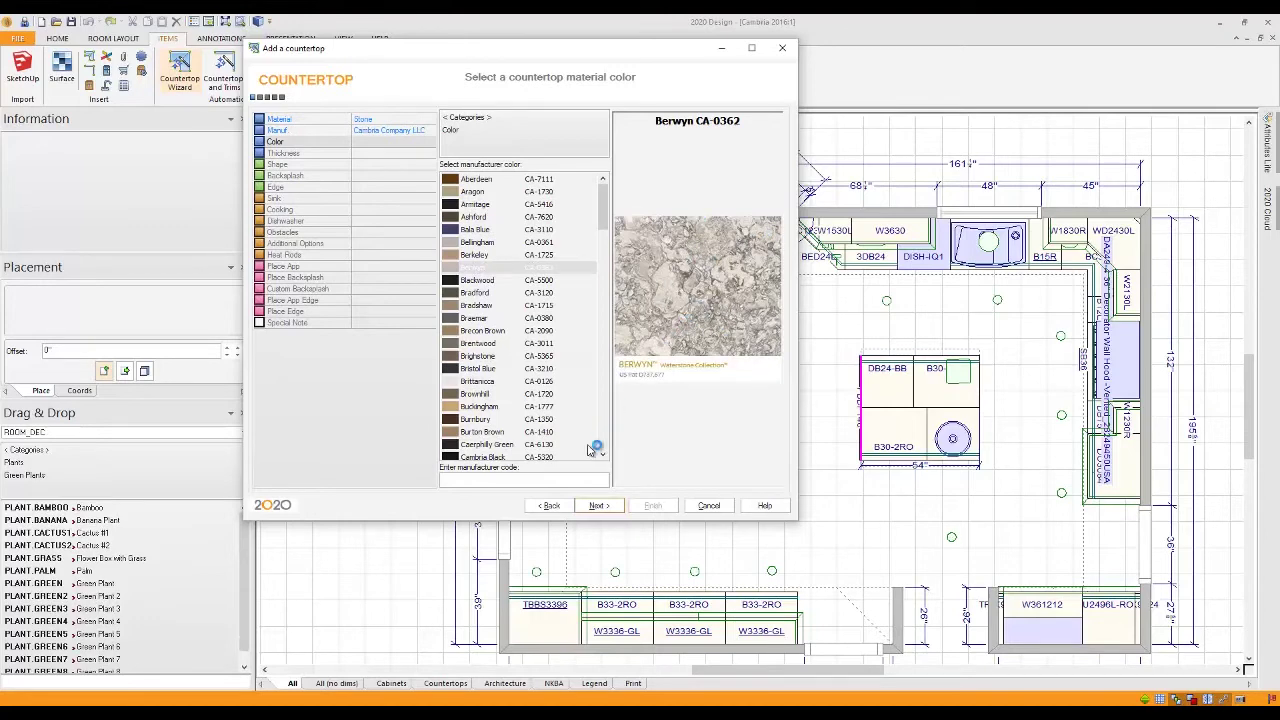
pyautogui.click(598, 506)
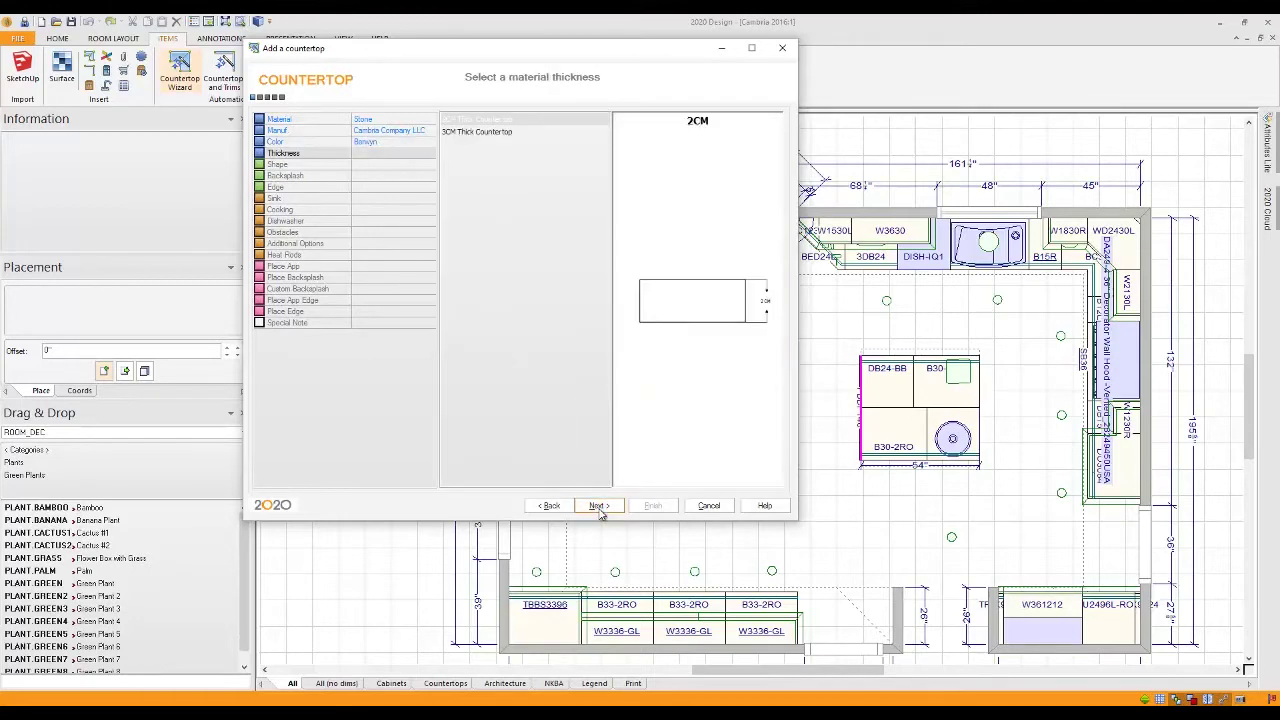
# - Select 3CM Thick Countertop as the countertop thickness
pyautogui.click(492, 133)
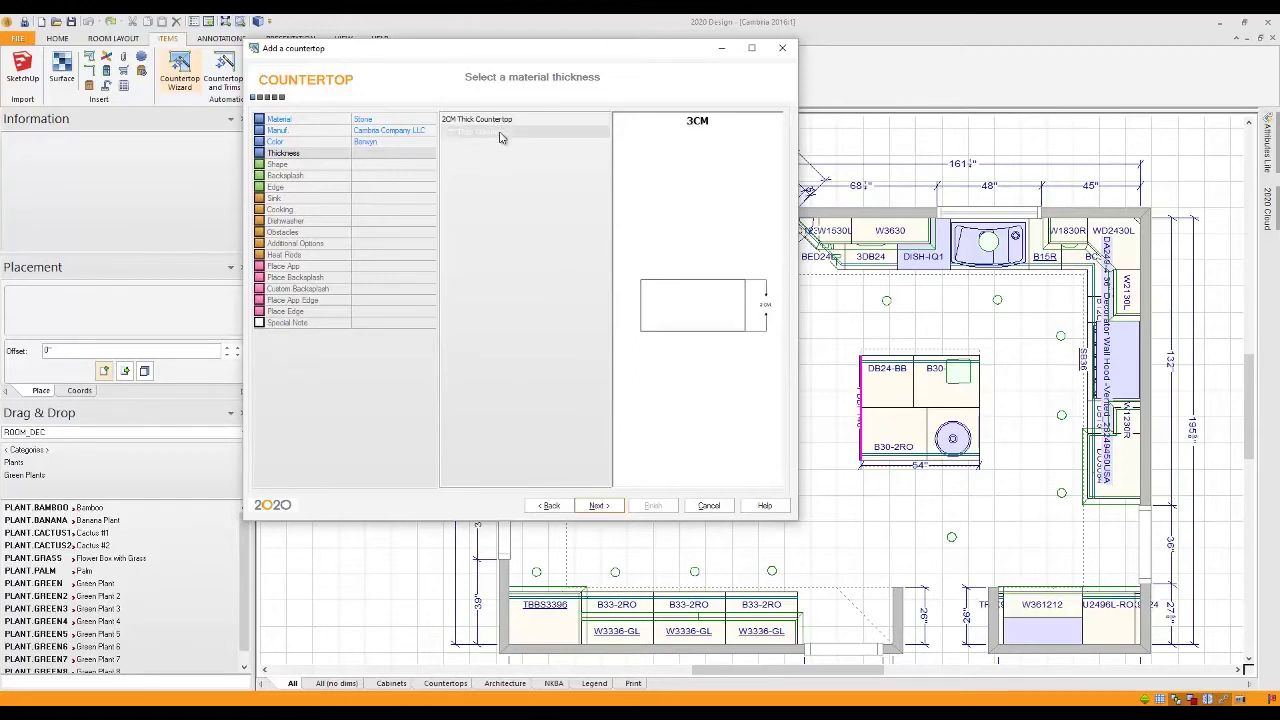
pyautogui.click(607, 505)
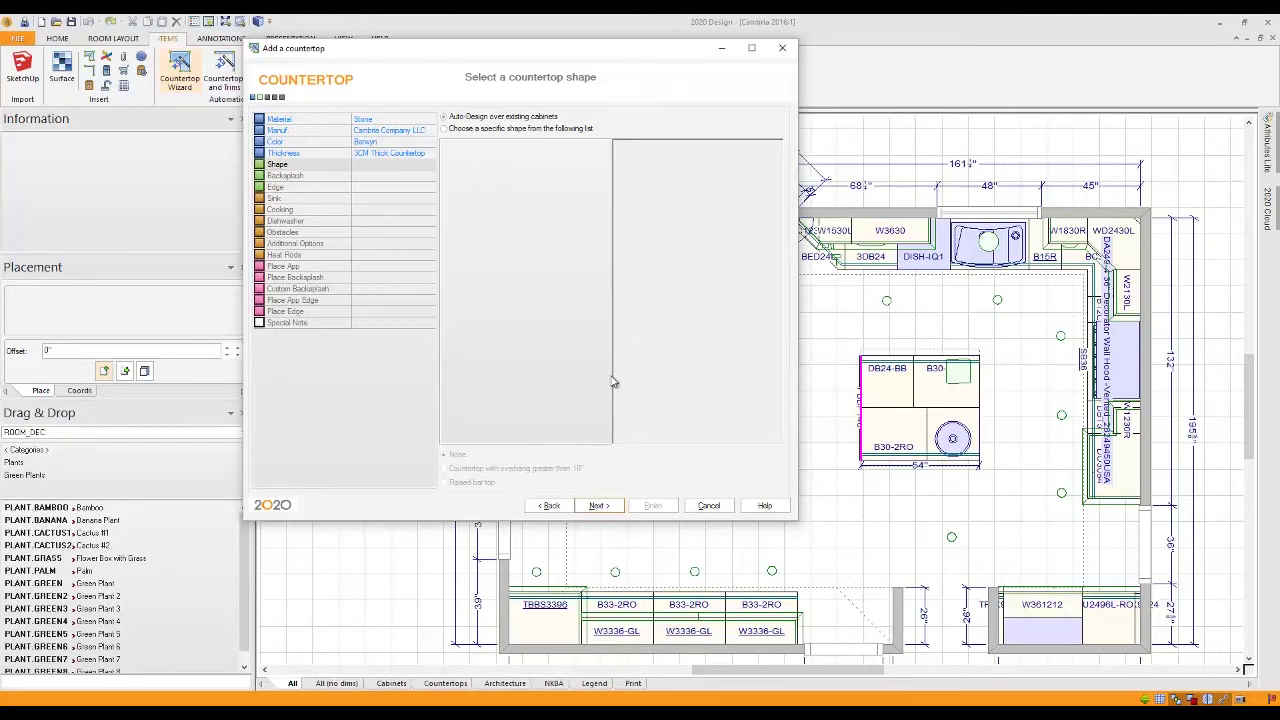
pyautogui.click(445, 129)
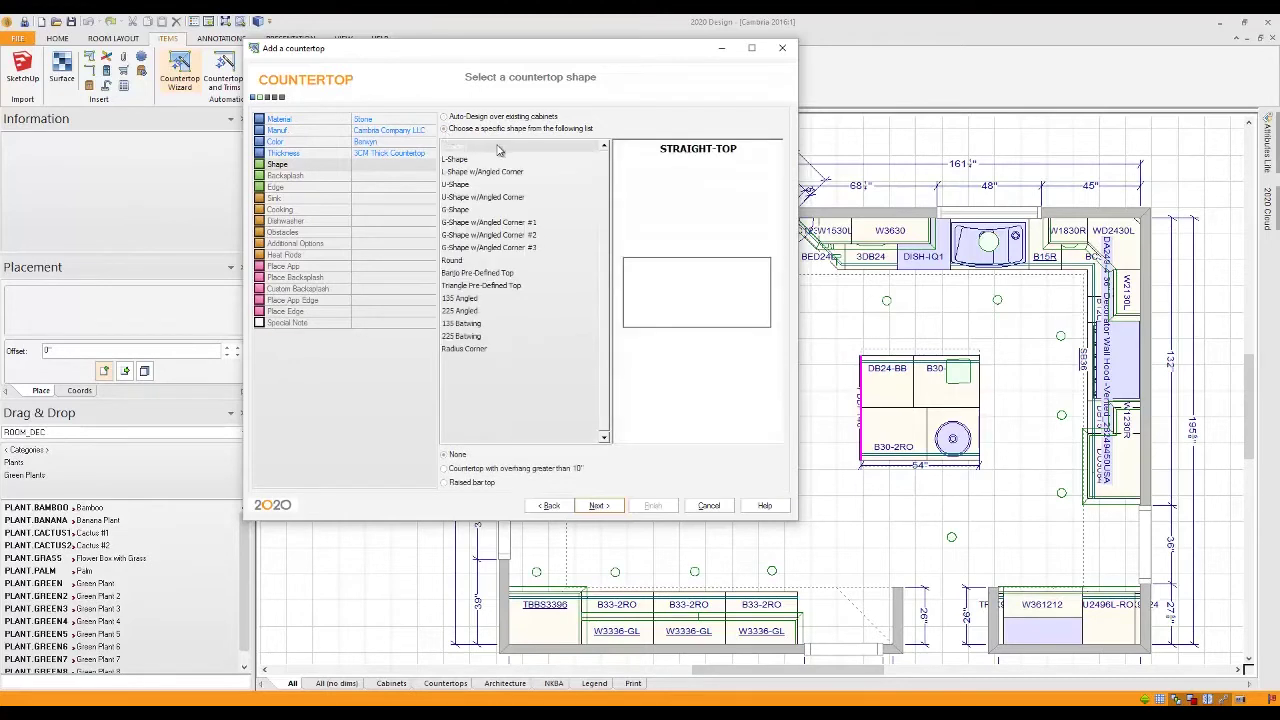
pyautogui.click(498, 211)
pyautogui.click(496, 247)
pyautogui.click(494, 274)
pyautogui.click(492, 312)
pyautogui.click(484, 325)
pyautogui.click(479, 337)
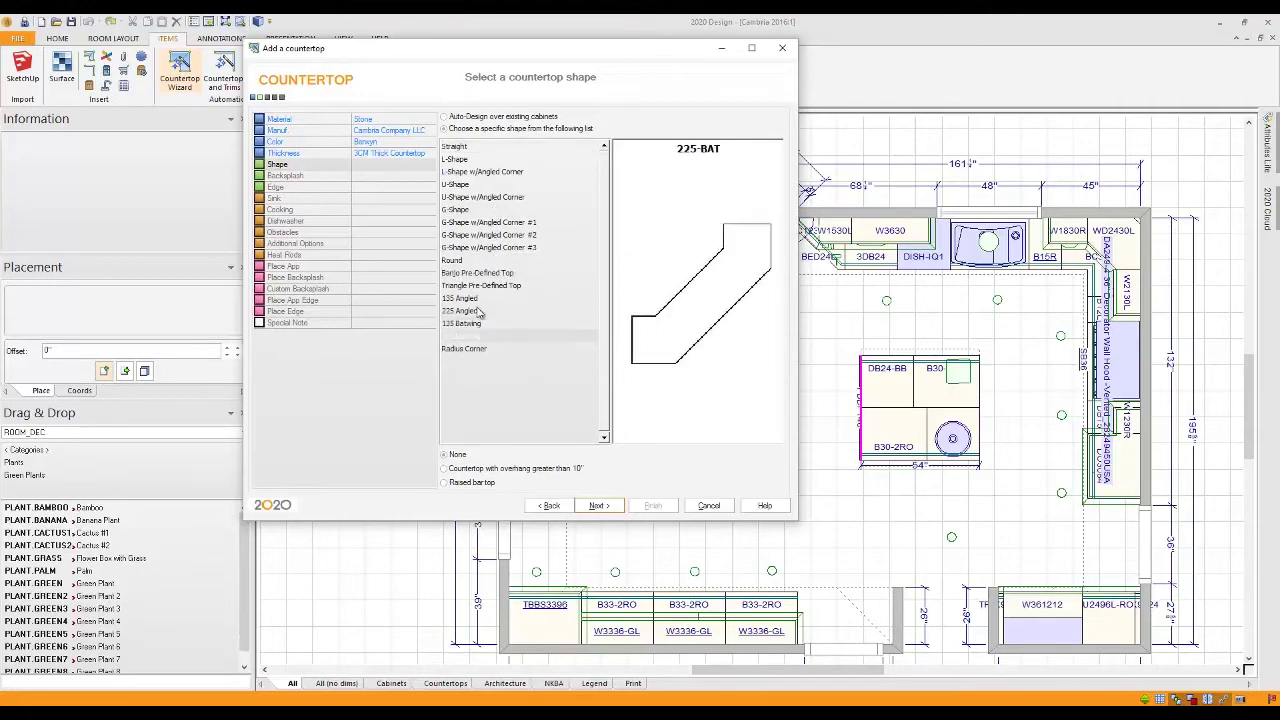
pyautogui.click(476, 148)
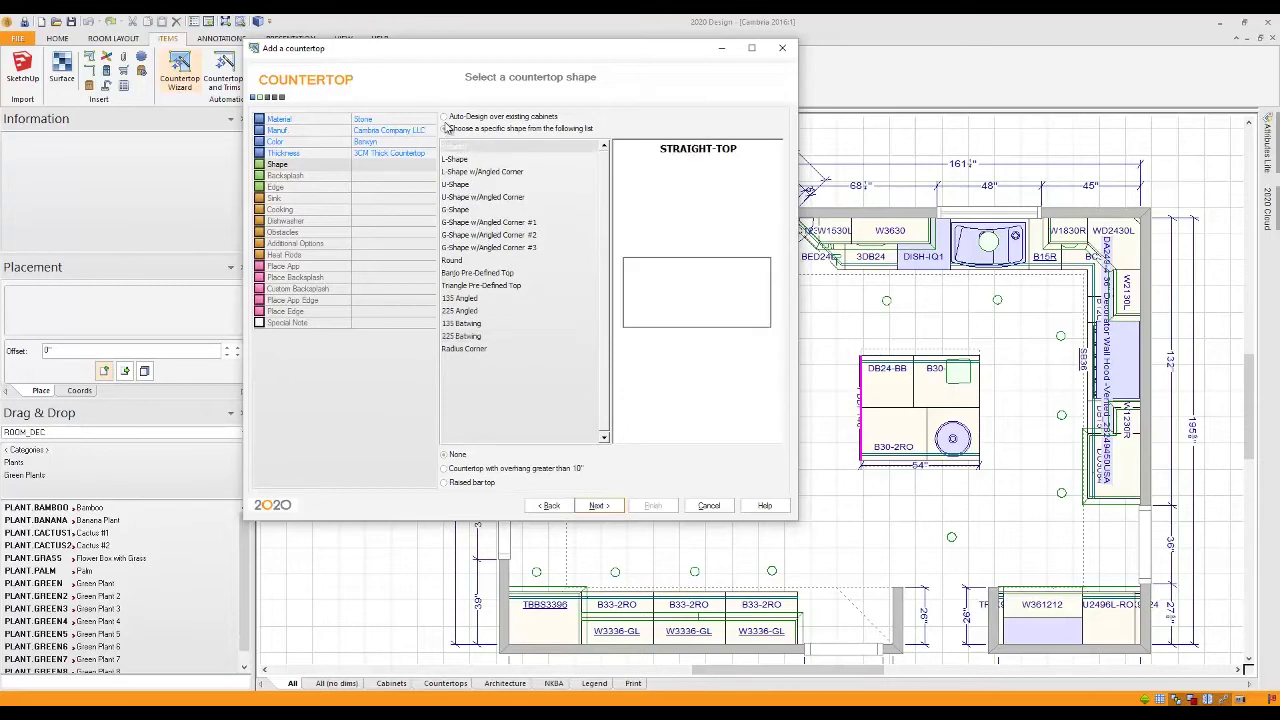
pyautogui.click(444, 117)
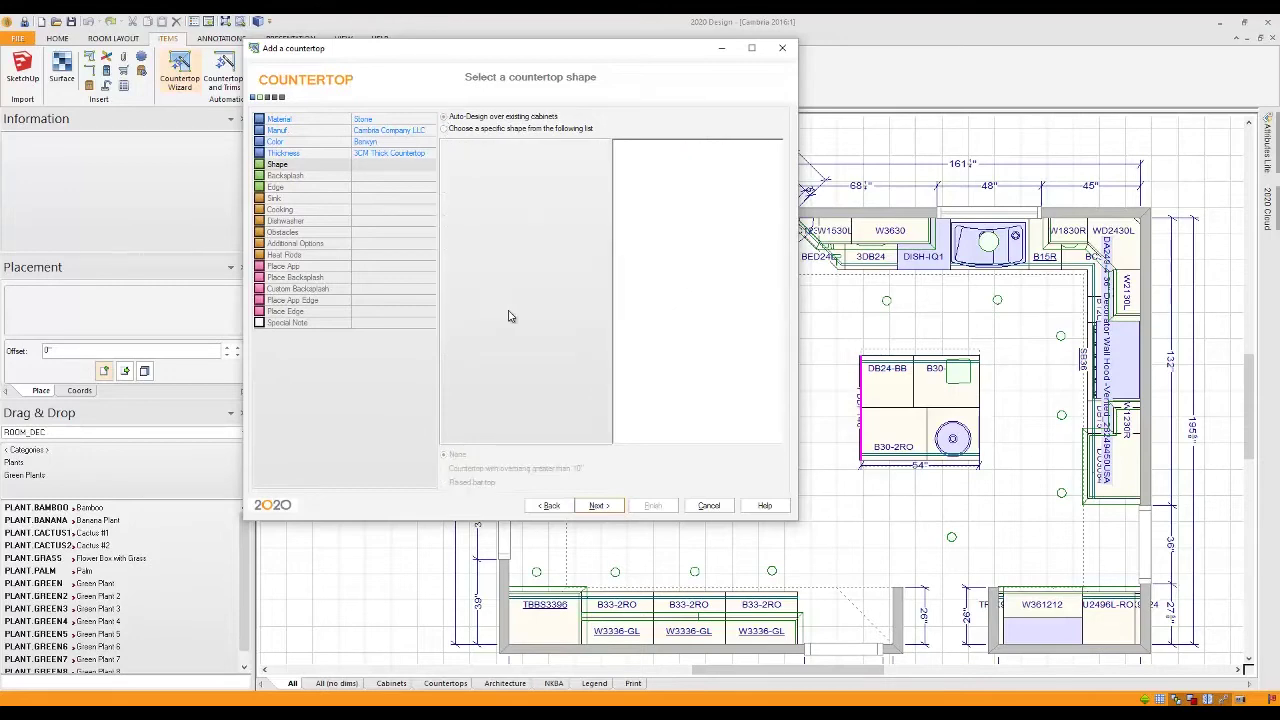
# - Accept auto-design over all cabinet sections and set the backsplash to None
pyautogui.click(599, 505)
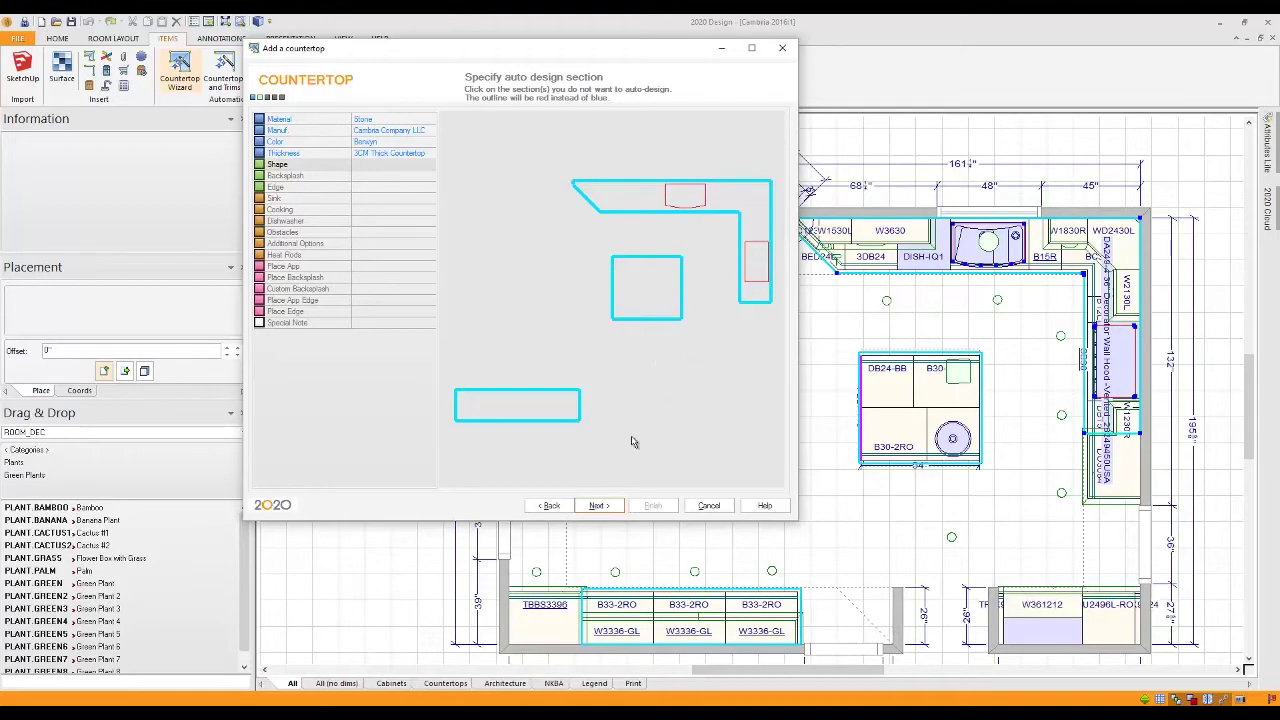
pyautogui.click(604, 506)
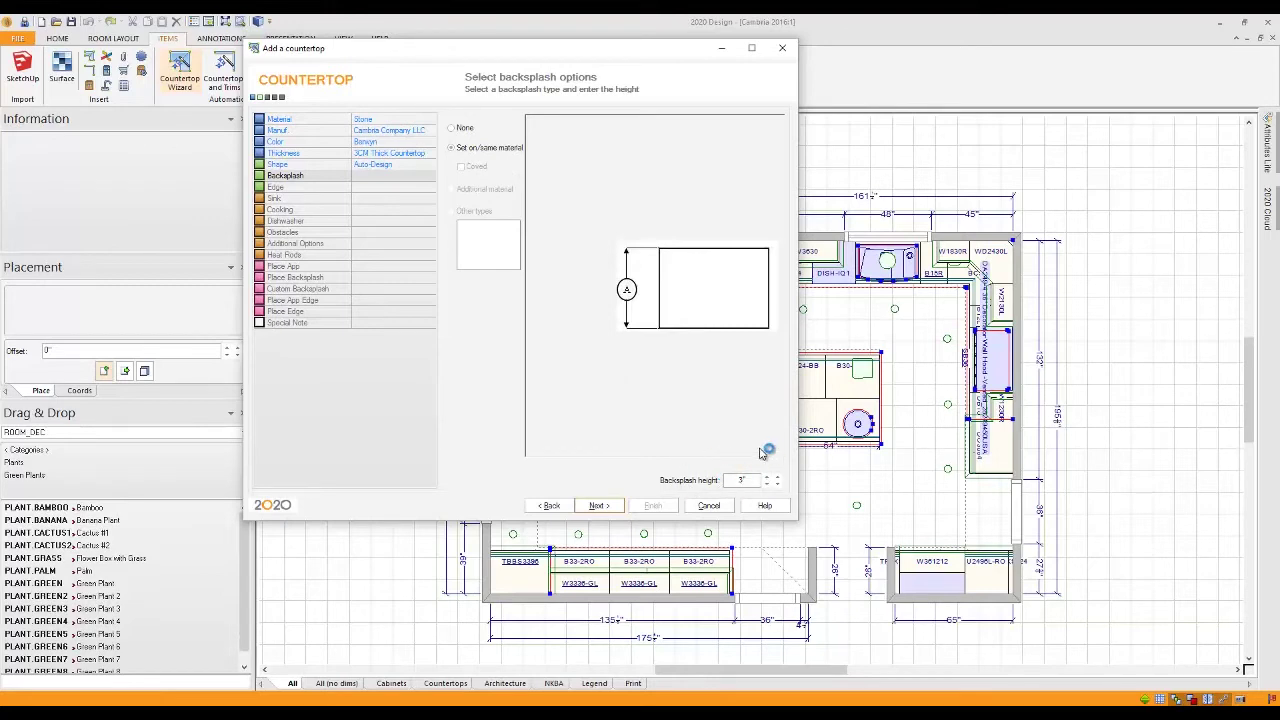
pyautogui.click(469, 130)
pyautogui.click(608, 506)
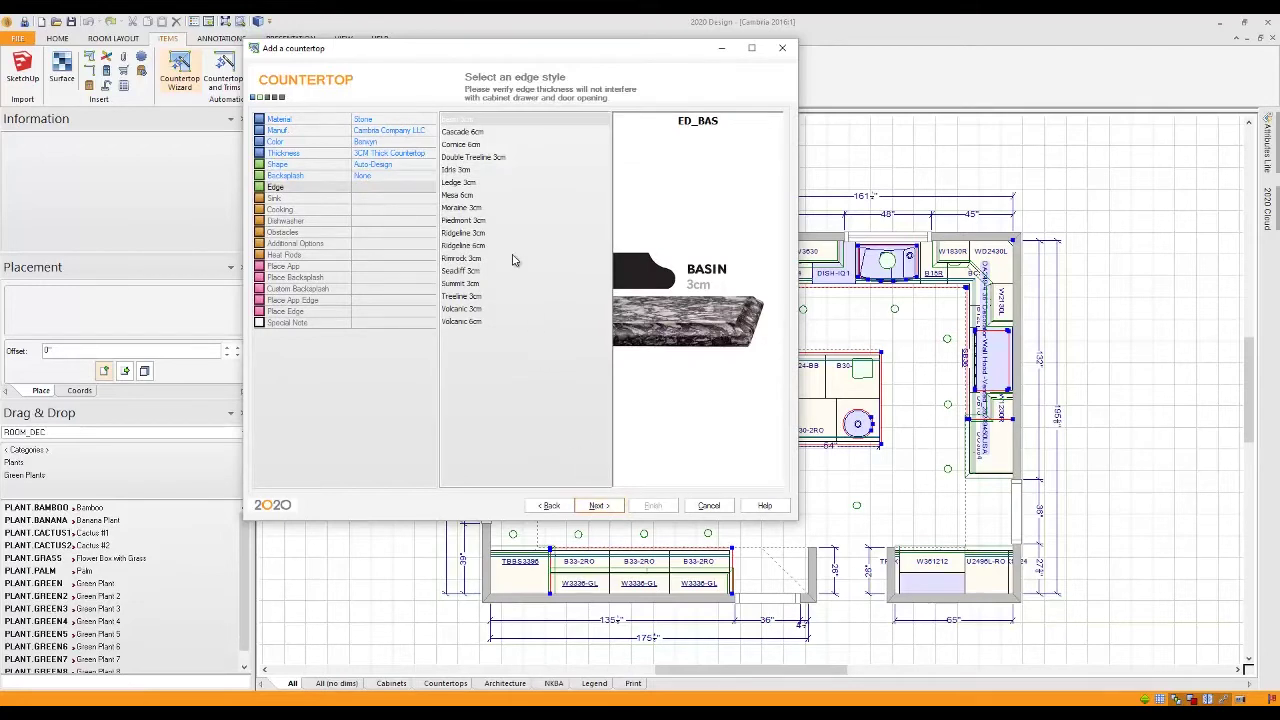
# - Select the Idris 3cm edge profile for the countertop
pyautogui.click(487, 146)
pyautogui.click(458, 170)
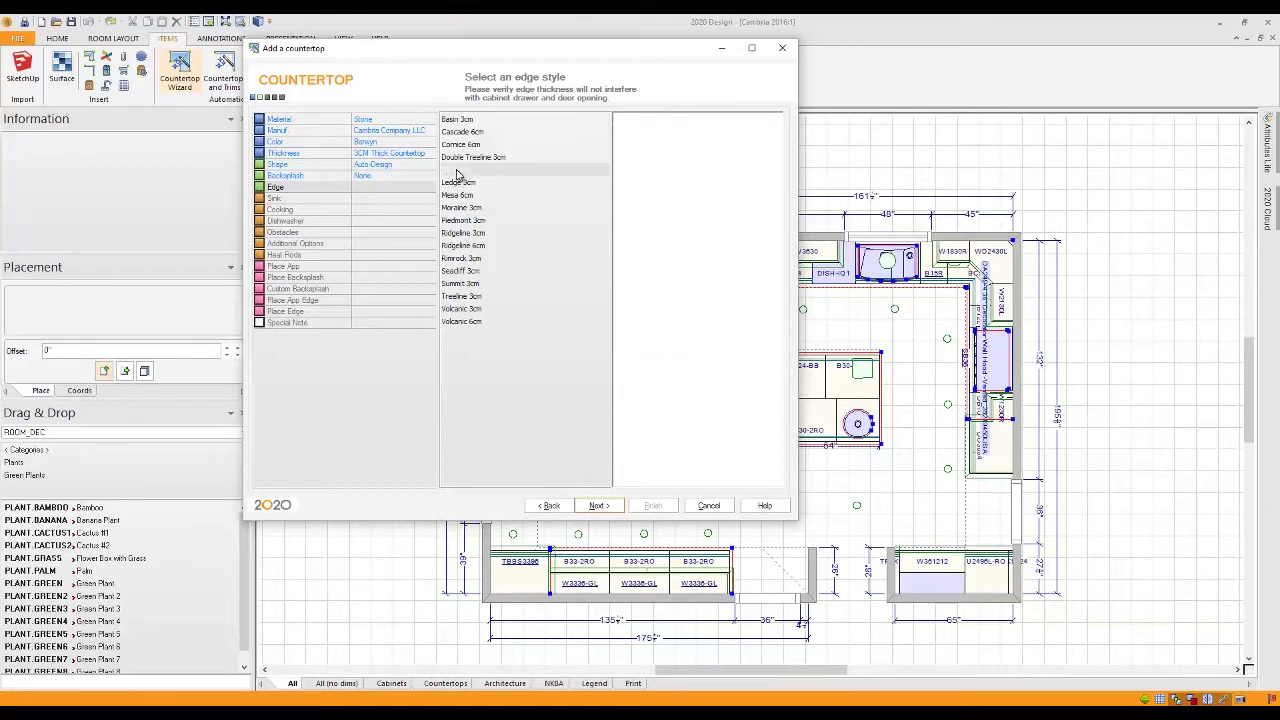
pyautogui.click(597, 506)
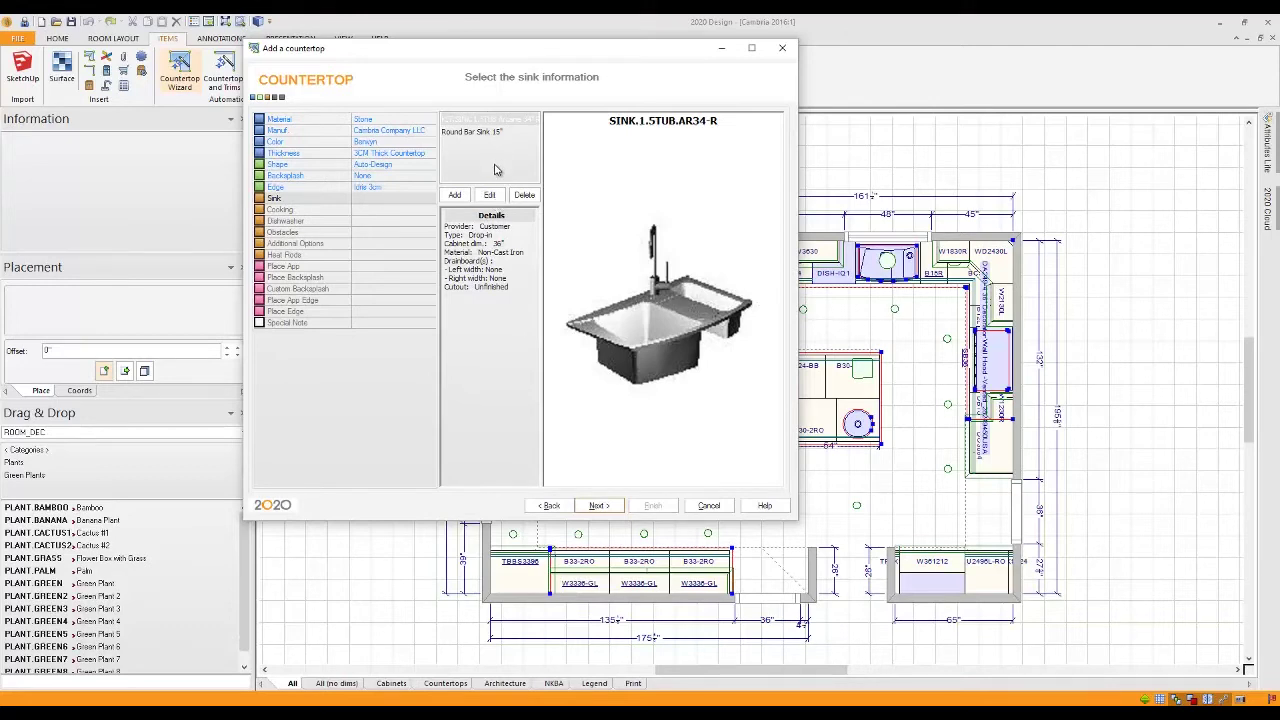
# - Change the Round Bar Sink to type Drop-in with Non-Cast Iron material
pyautogui.click(496, 196)
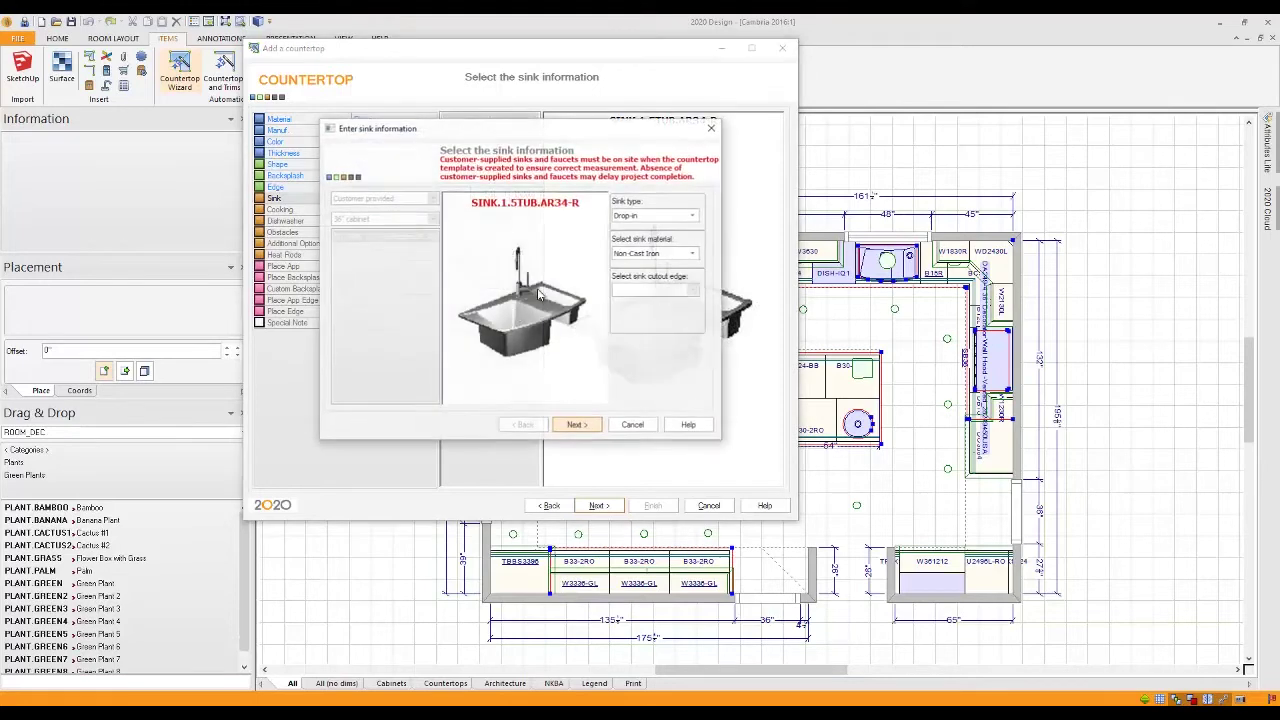
pyautogui.click(692, 216)
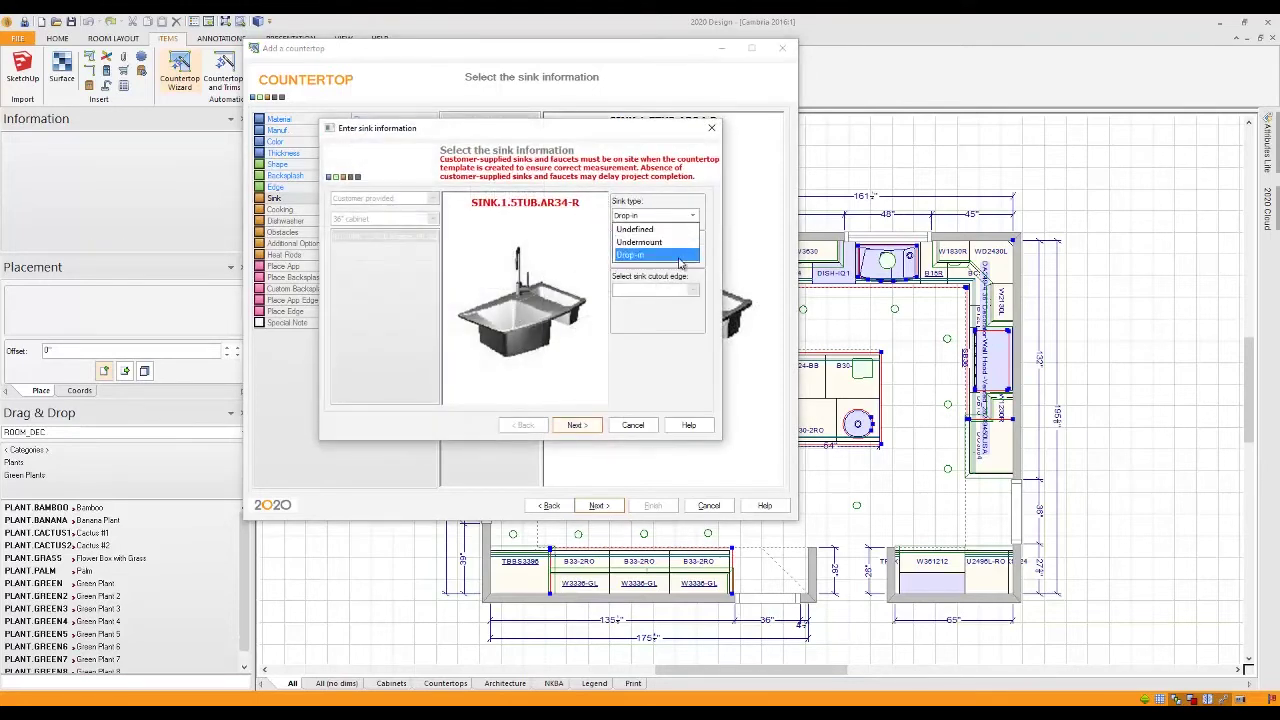
pyautogui.click(680, 255)
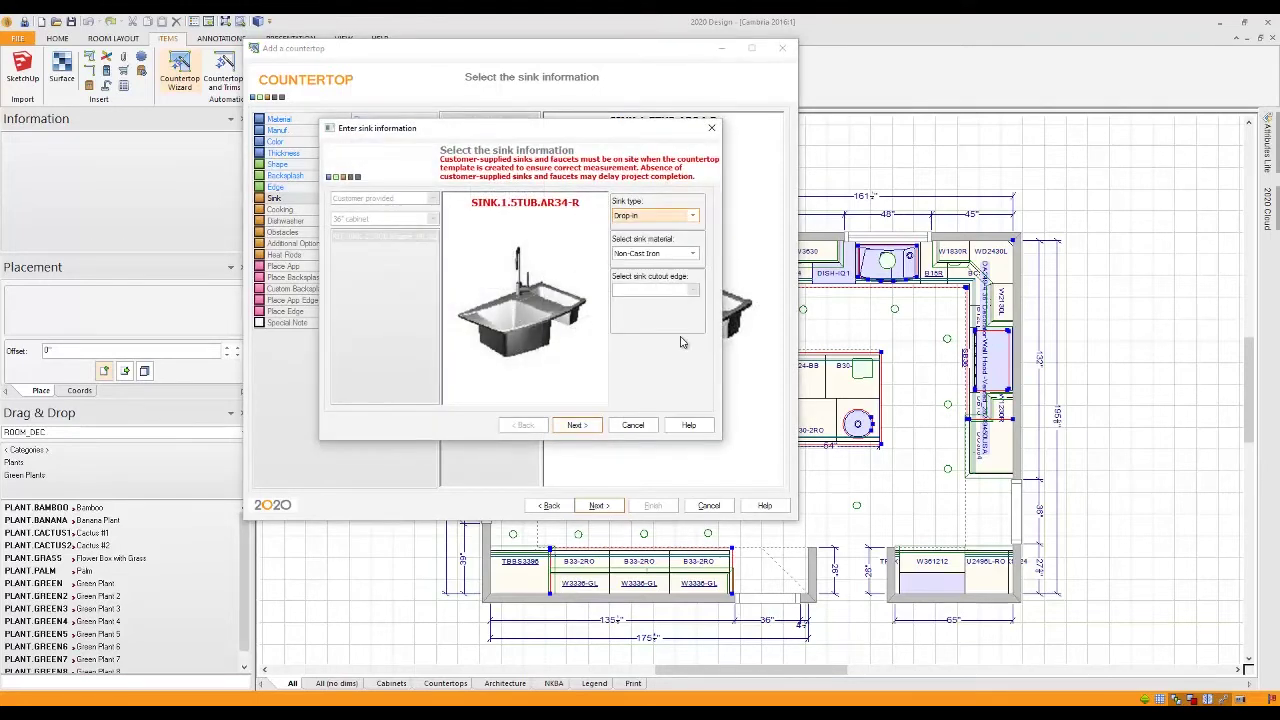
pyautogui.click(692, 254)
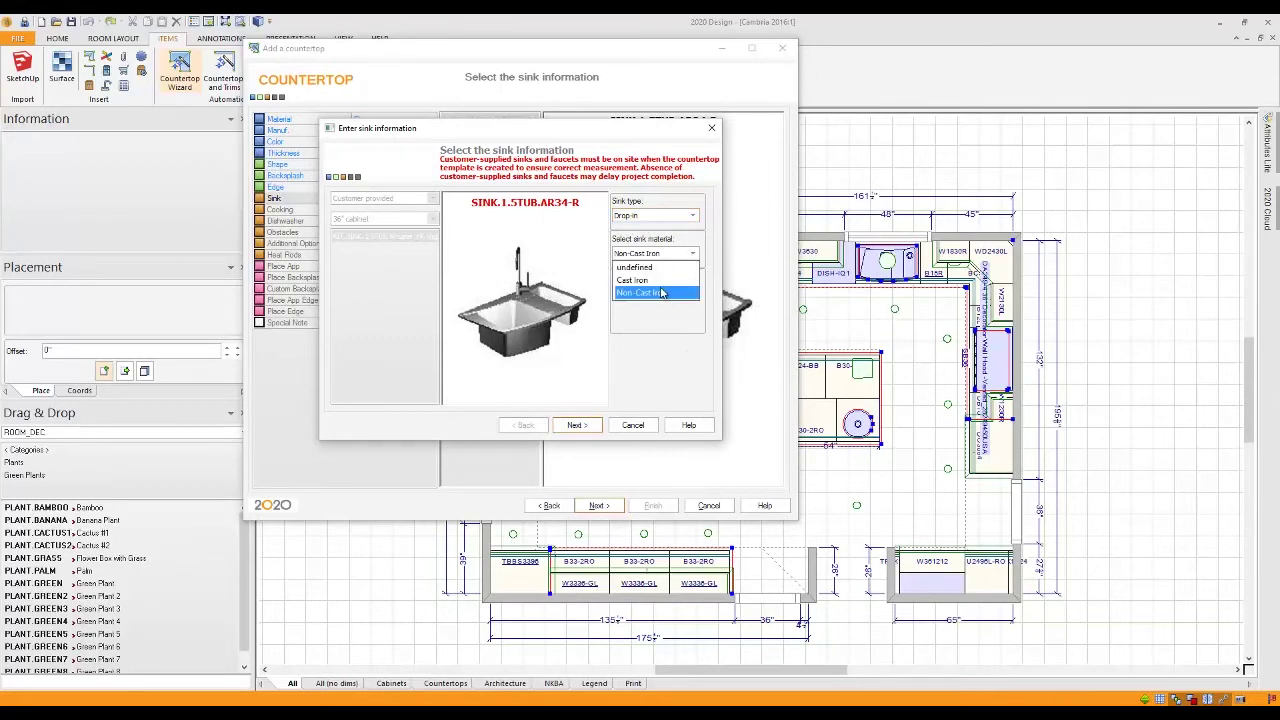
pyautogui.click(661, 292)
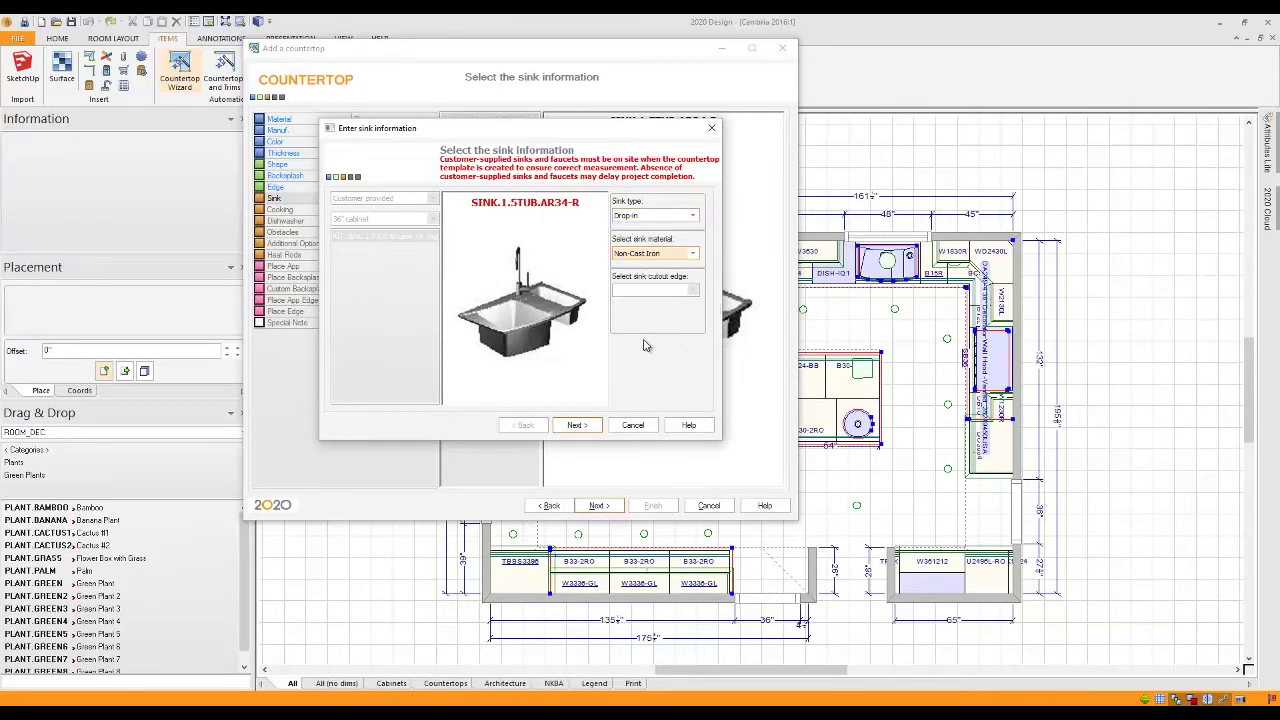
pyautogui.click(577, 426)
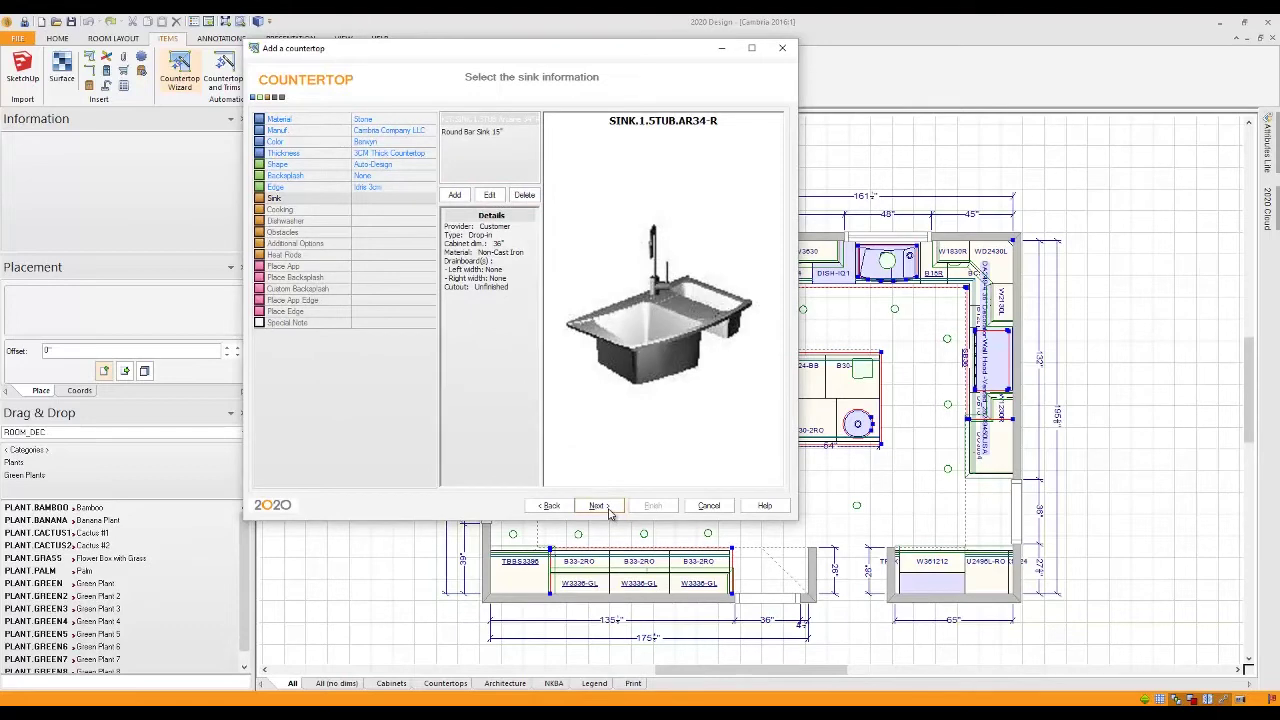
pyautogui.click(597, 506)
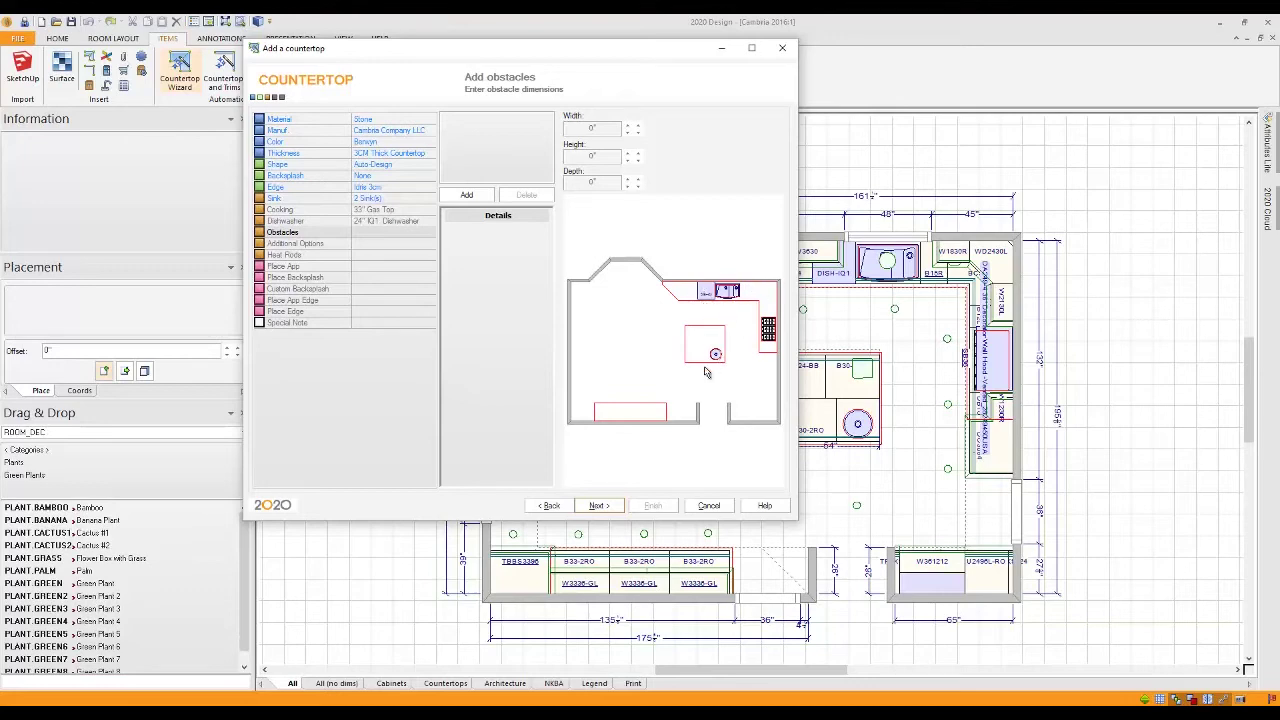
# - Skip obstacles and additional cutouts, leaving both set to None
pyautogui.click(597, 506)
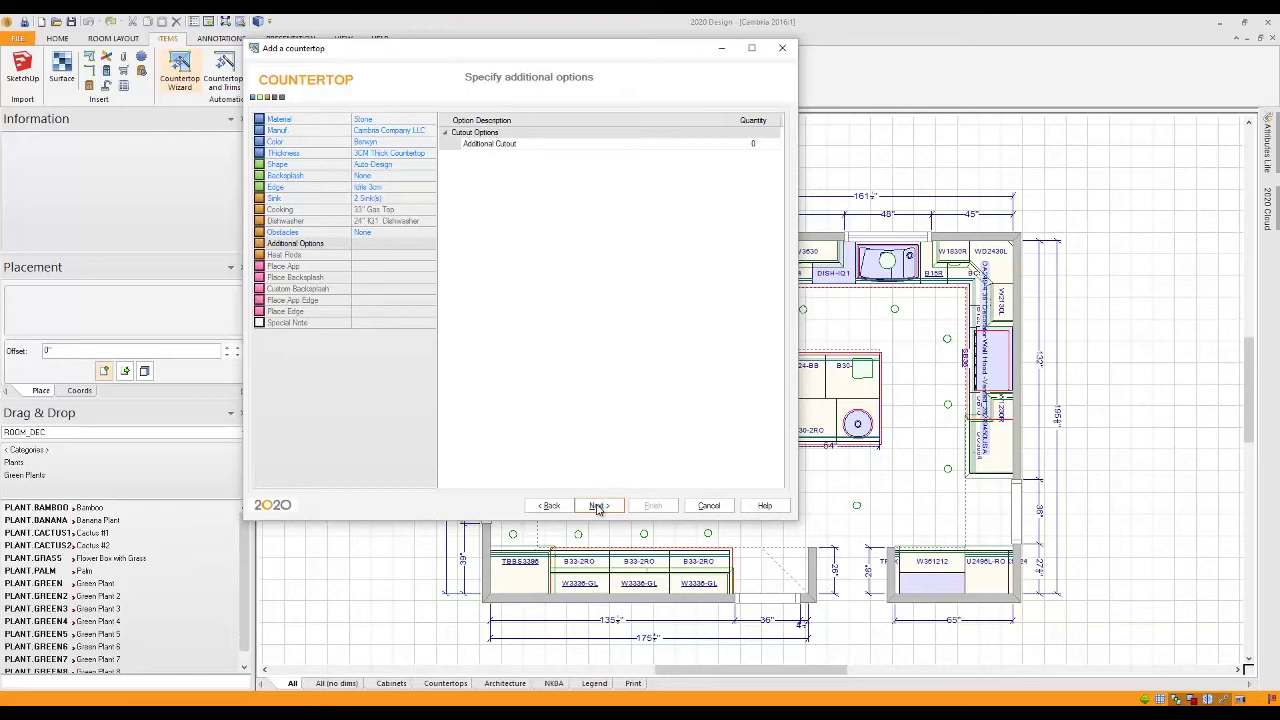
pyautogui.click(597, 506)
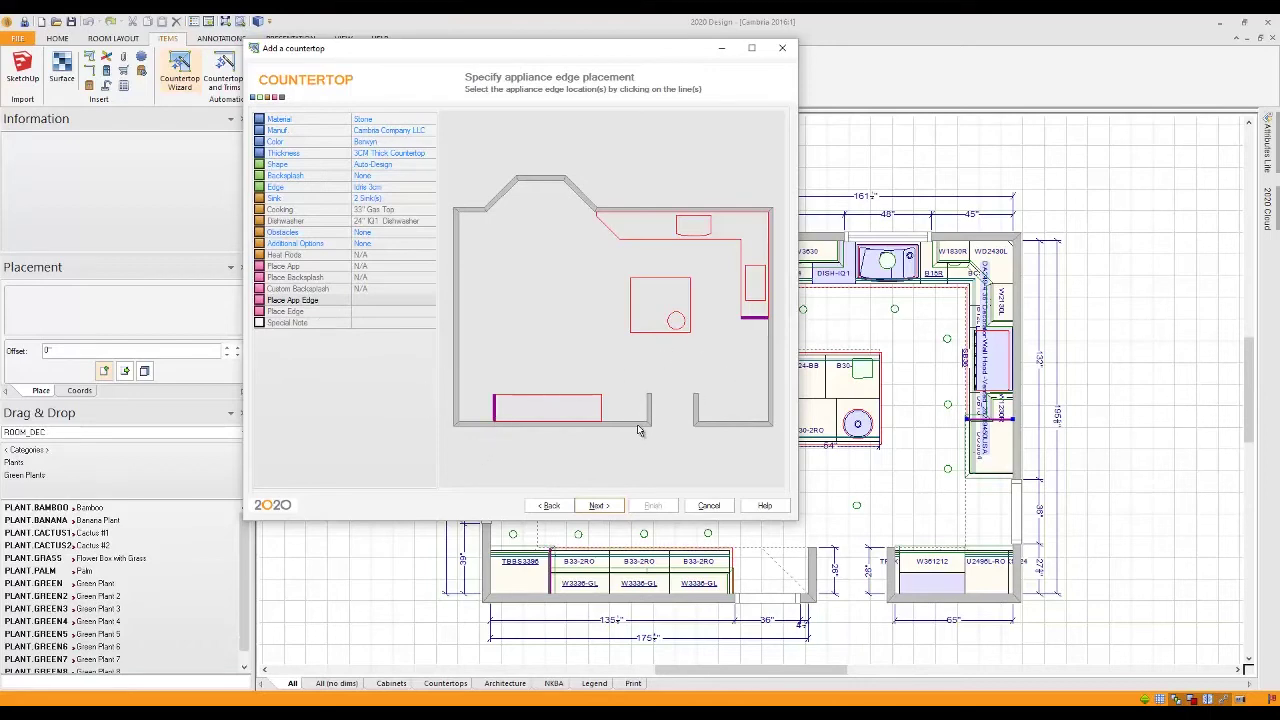
# - Keep the appliance edges, then place finished edges on the bottom counter and all four island sides
pyautogui.click(598, 506)
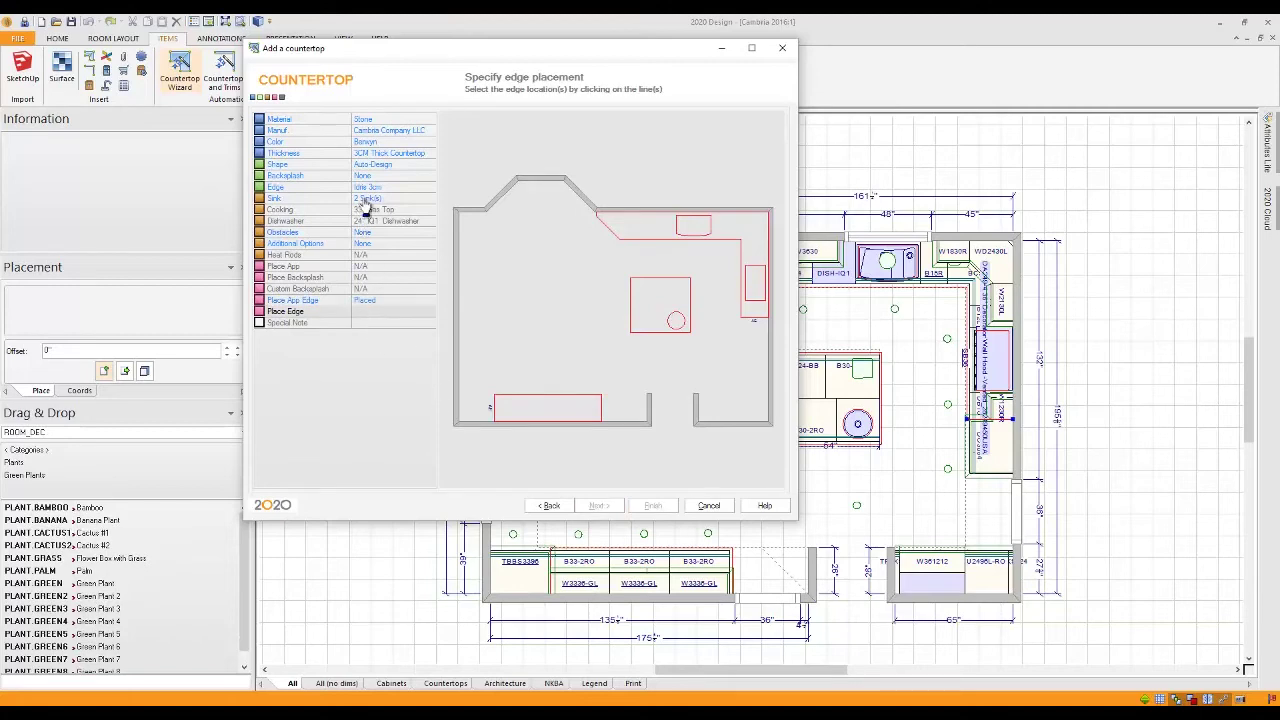
pyautogui.click(601, 410)
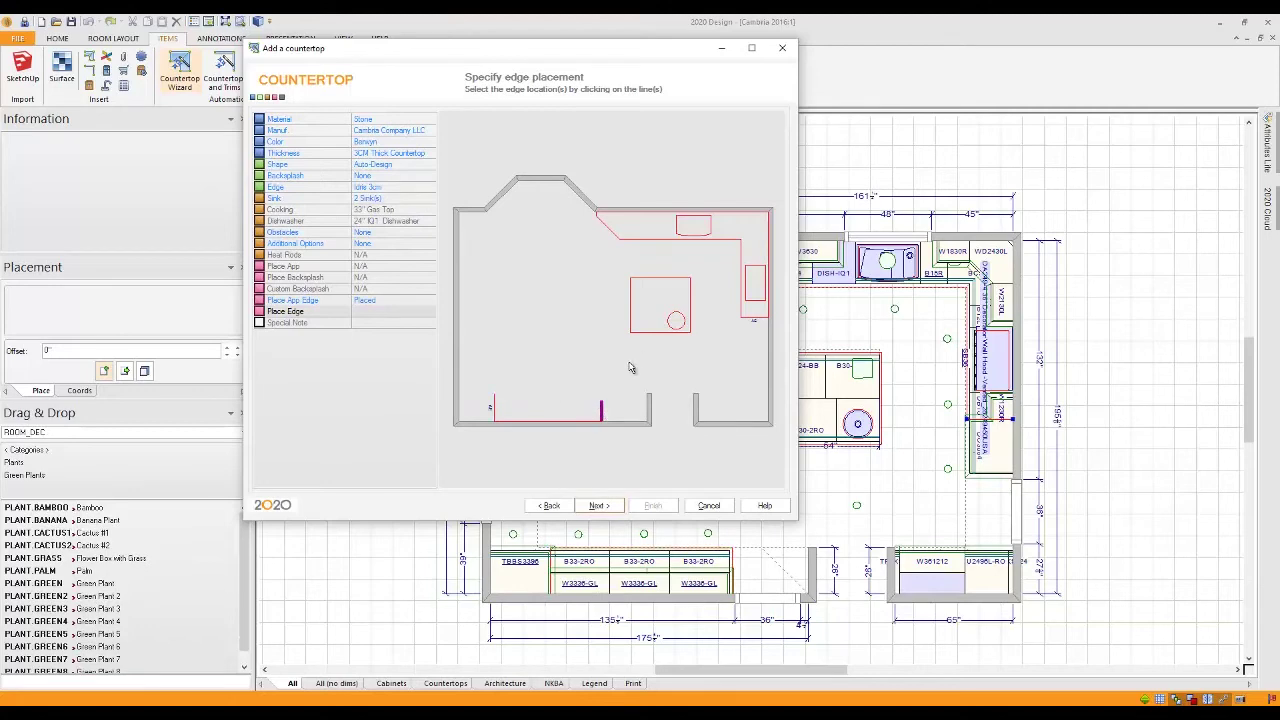
pyautogui.click(650, 332)
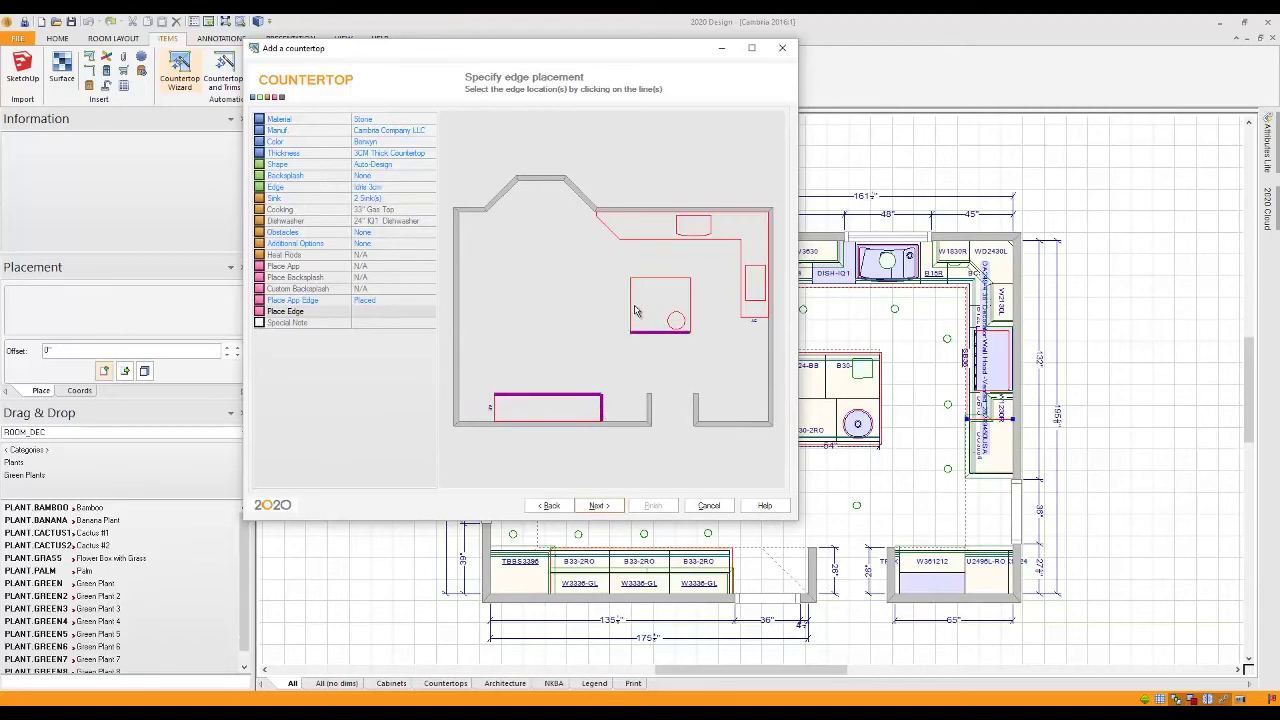
pyautogui.click(631, 310)
pyautogui.click(665, 278)
pyautogui.click(690, 294)
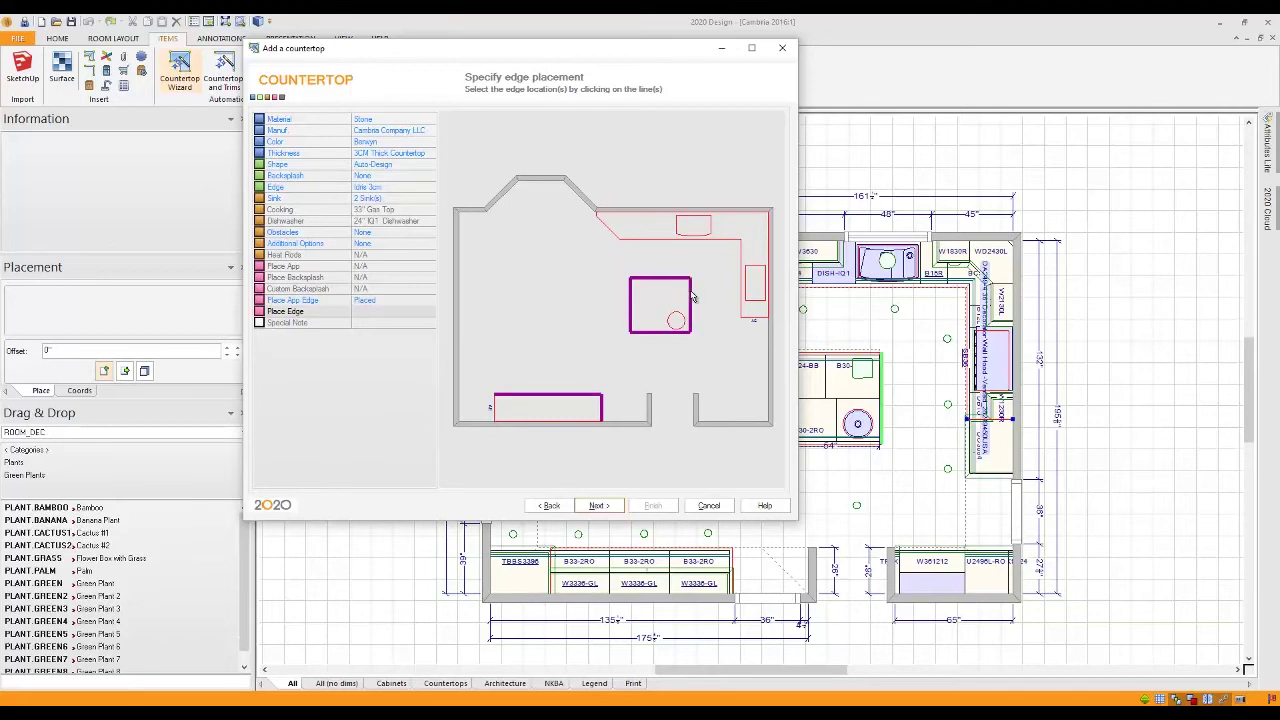
# - Place finished edges along the right-wall, back-wall and diagonal corner runs
pyautogui.click(741, 268)
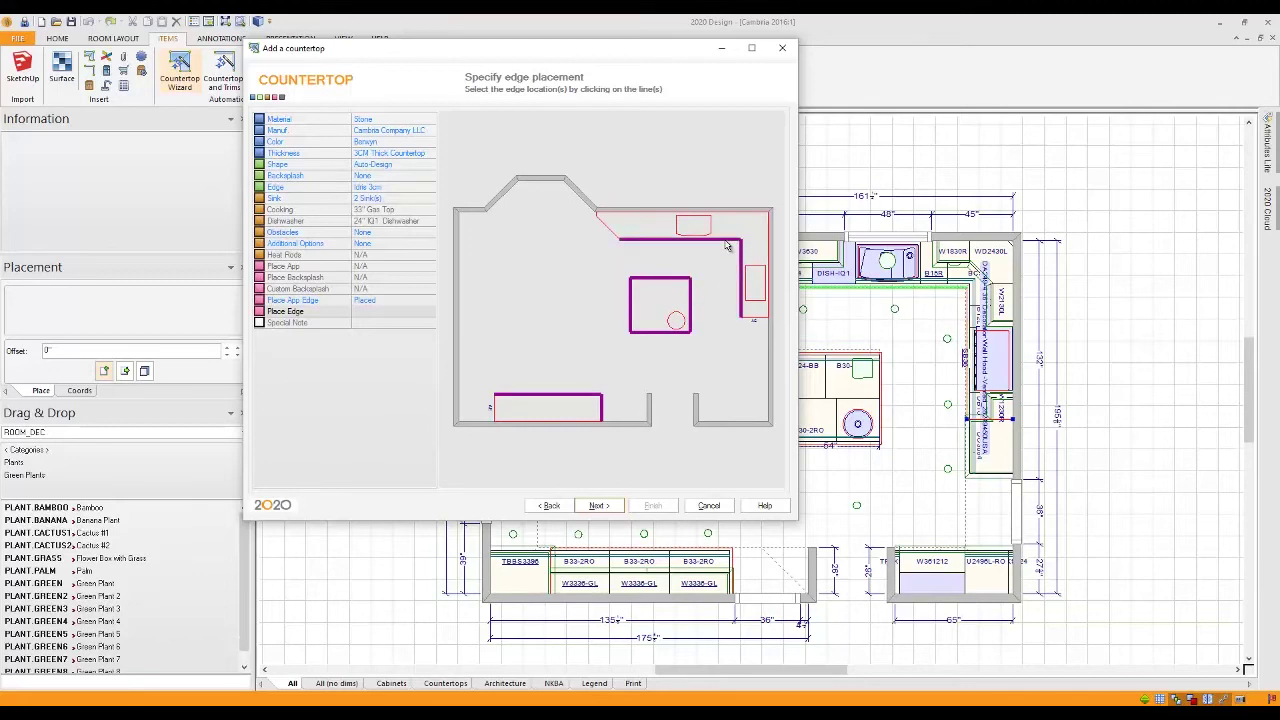
pyautogui.click(660, 238)
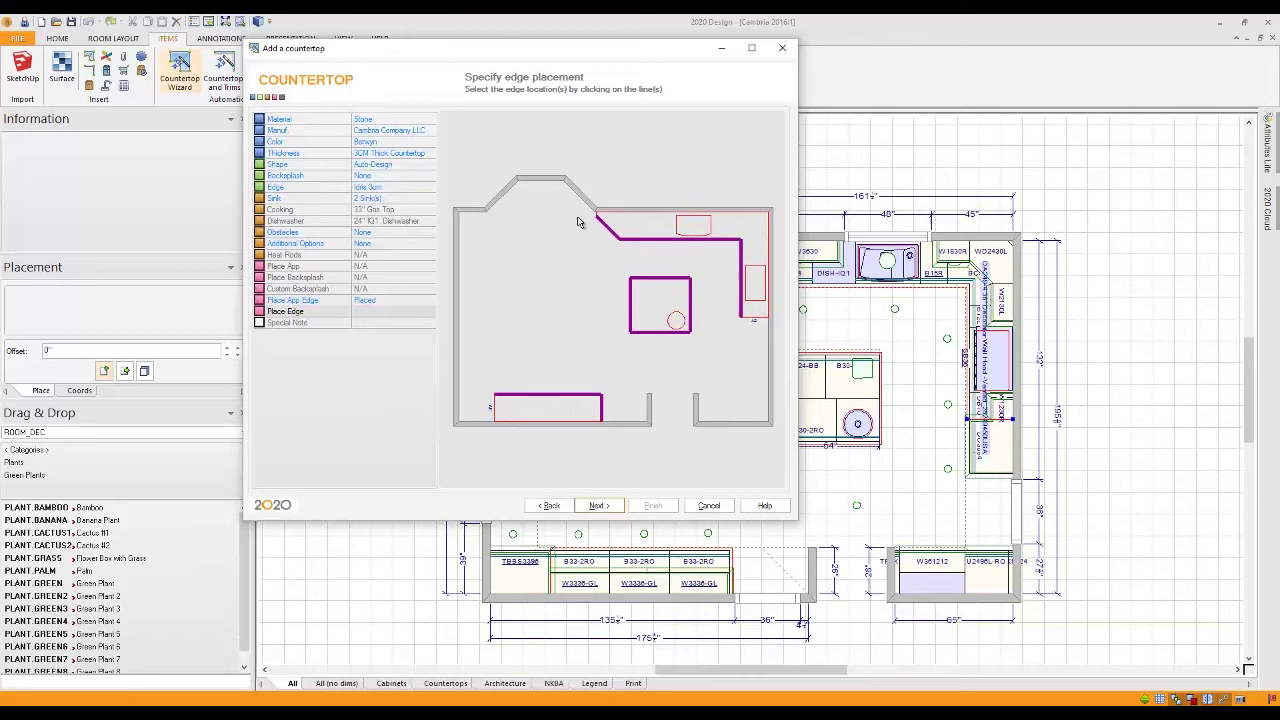
pyautogui.click(600, 220)
pyautogui.click(611, 507)
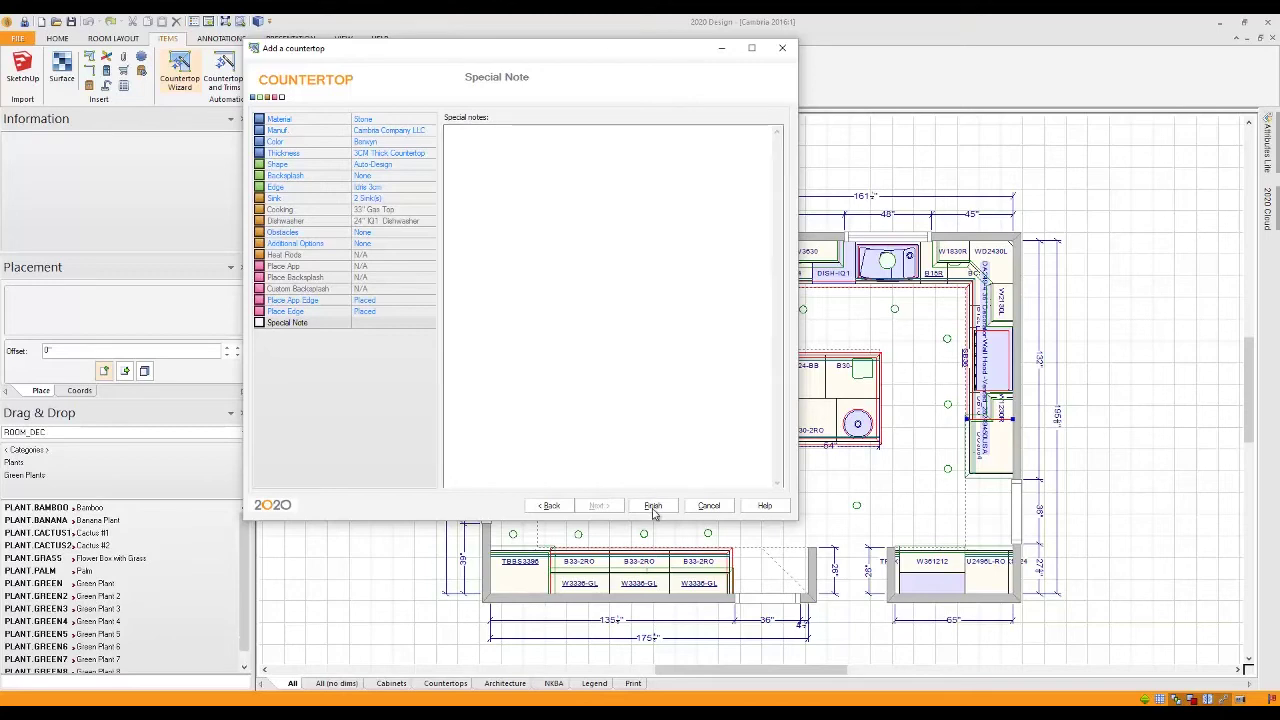
# - Finish the countertop wizard with the Special Note left blank, adding the countertop to the plan
pyautogui.click(652, 506)
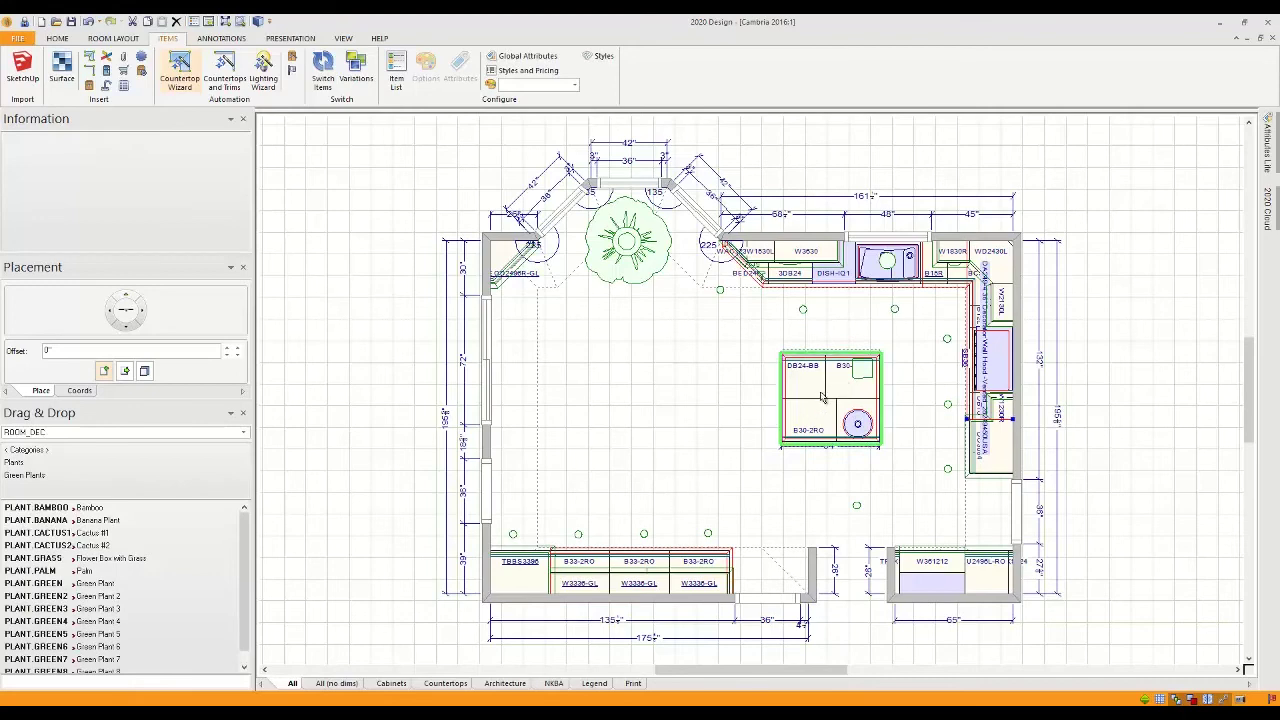
# - Inspect the countertop outlines around the island up close, then switch to the 3D Rendering Module
pyautogui.moveTo(822, 396)
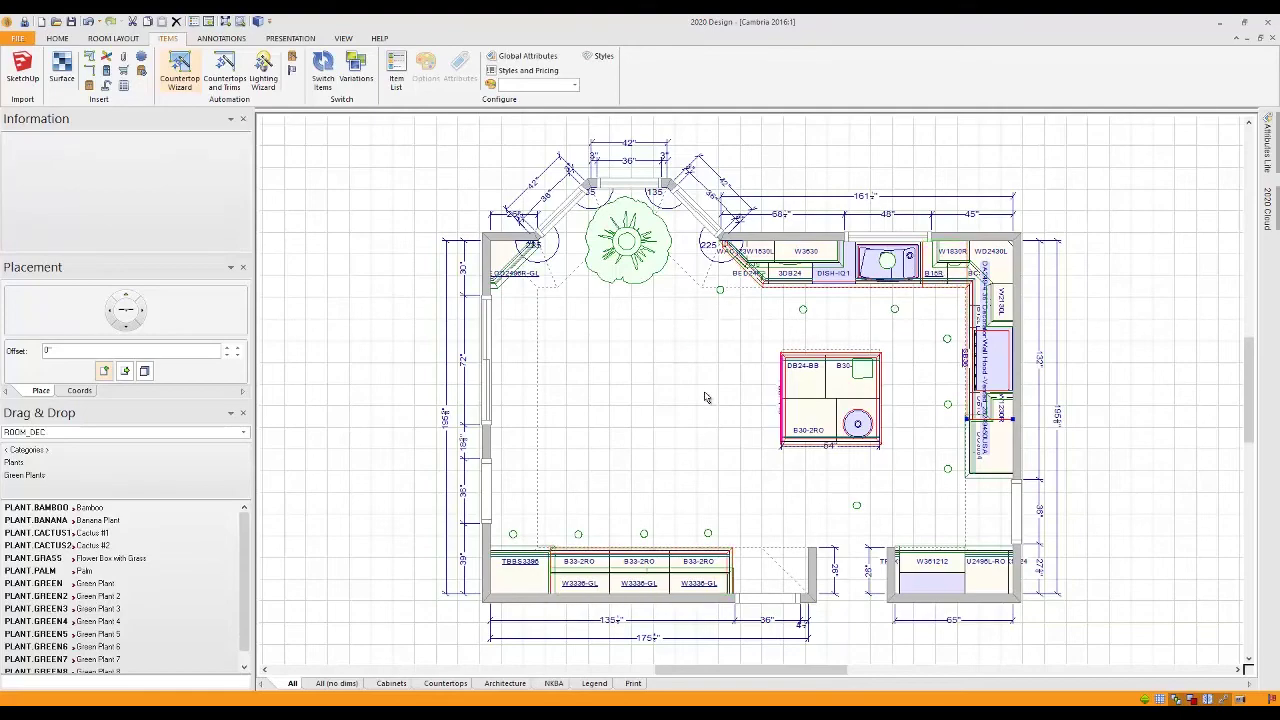
pyautogui.scroll(1, 705, 398)
pyautogui.scroll(1, 705, 398)
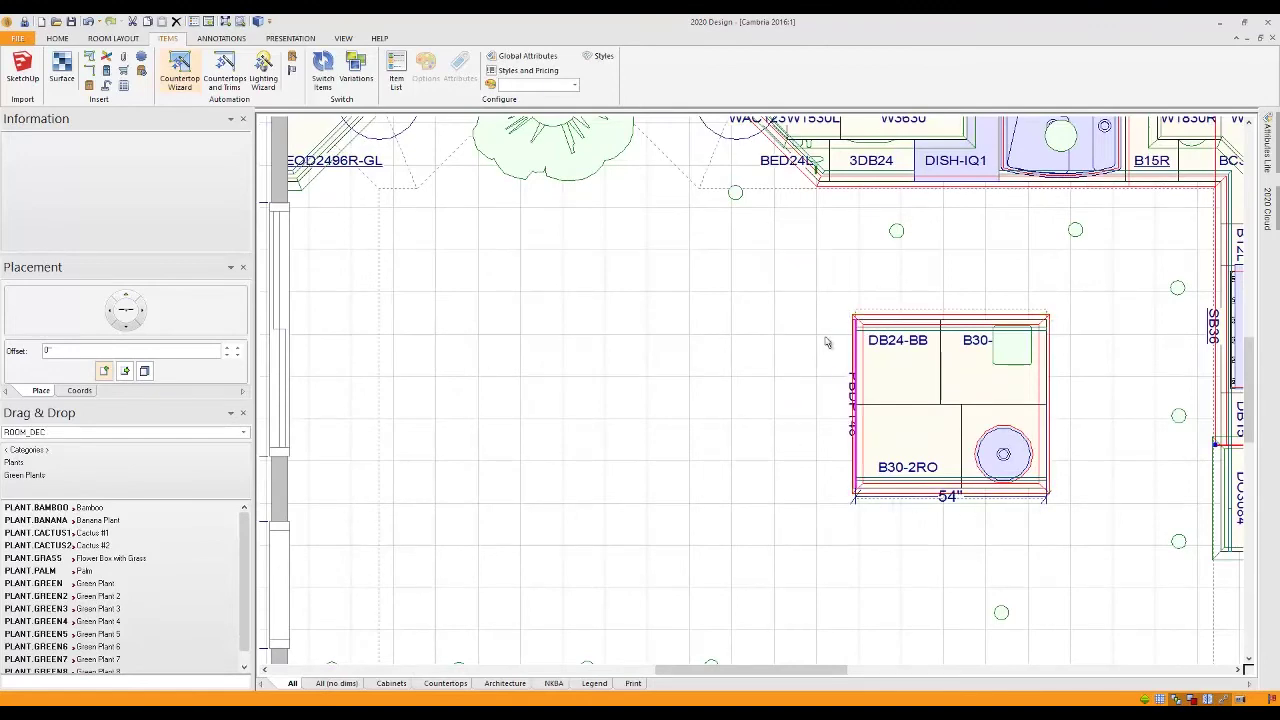
pyautogui.scroll(-1, 674, 414)
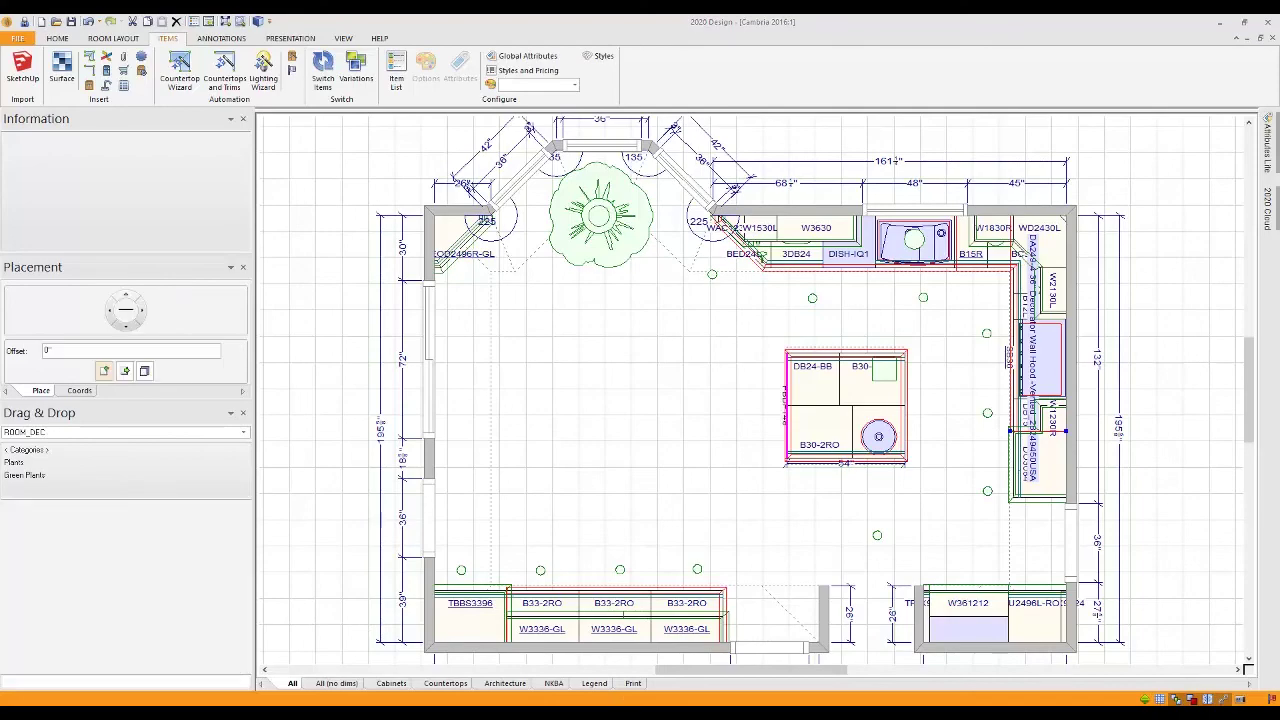
pyautogui.moveTo(600, 699)
pyautogui.click(572, 648)
# - Render the kitchen with lighting to show the speckled Berwyn stone countertops in detail
pyautogui.click(572, 650)
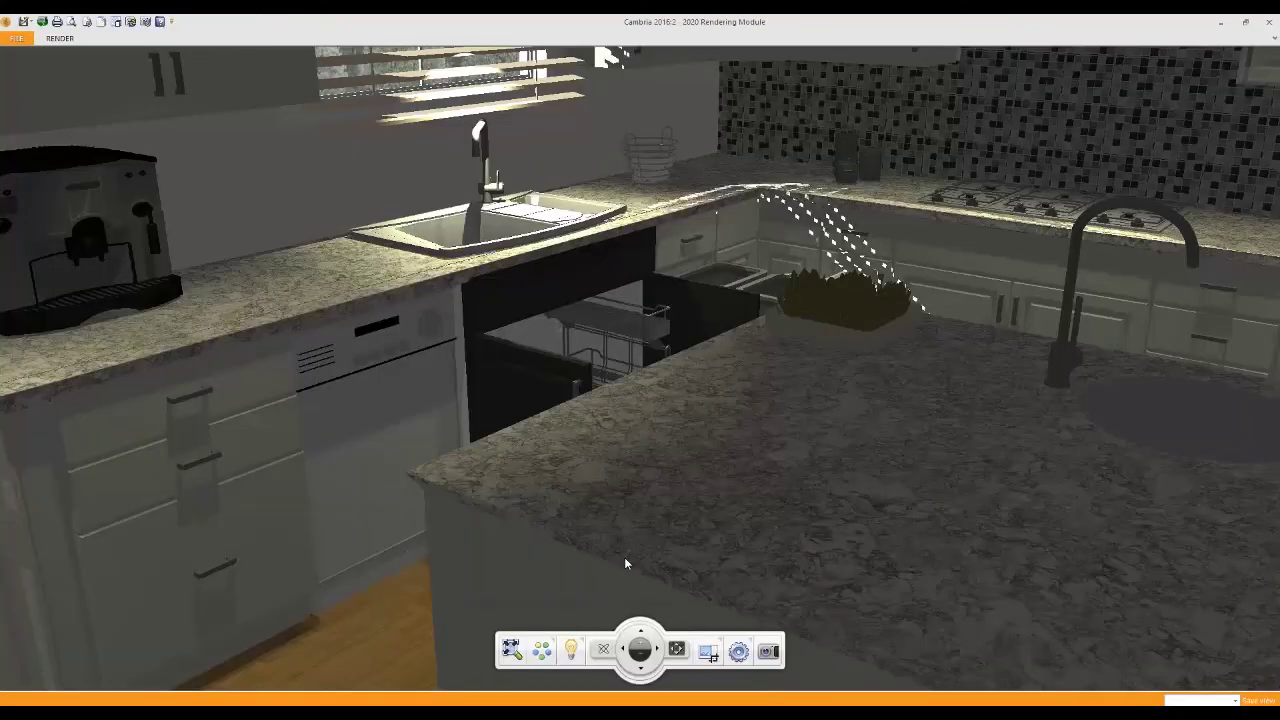